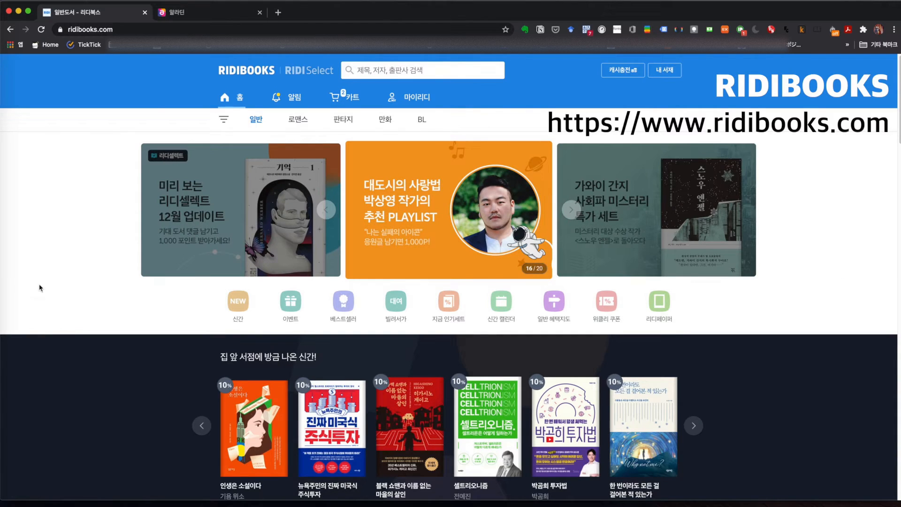
Step: Search RIDIBOOKS for 올모스트 휴먼 and open the detail page of the book with that title
{"action": "left_click", "coordinate": [367, 75]}
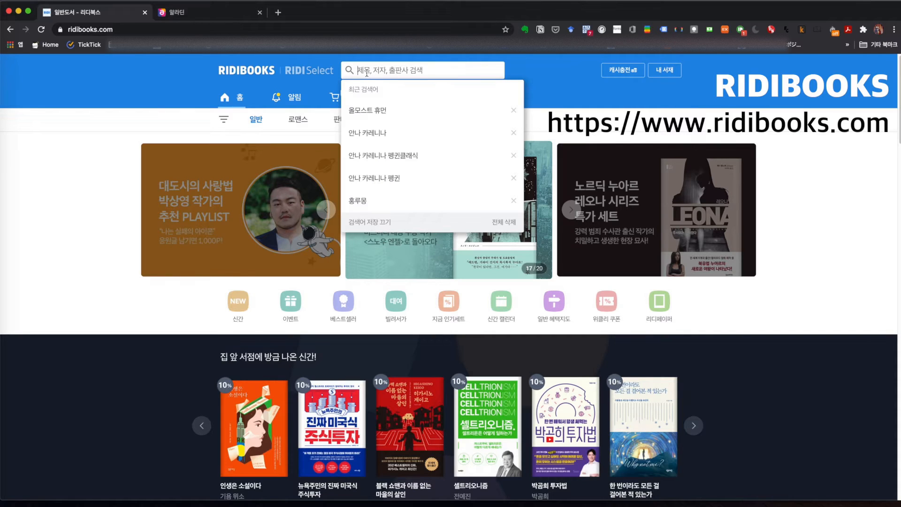
{"action": "left_click", "coordinate": [372, 112]}
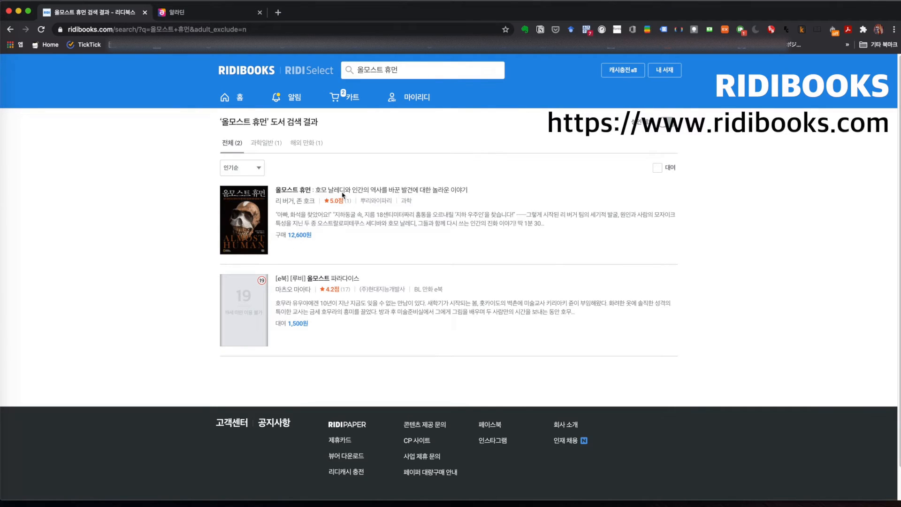
{"action": "left_click", "coordinate": [297, 194]}
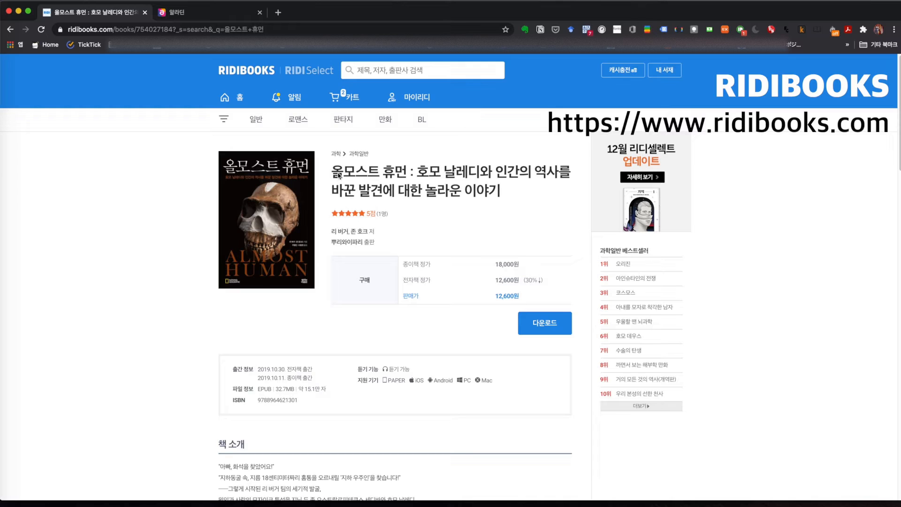
Step: Copy the book title 올모스트 휴먼, then save the enlarged cover image to the Desktop under that name and close the enlarged view
{"action": "left_click_drag", "start_coordinate": [332, 173], "coordinate": [403, 174]}
{"action": "key", "text": "super+c"}
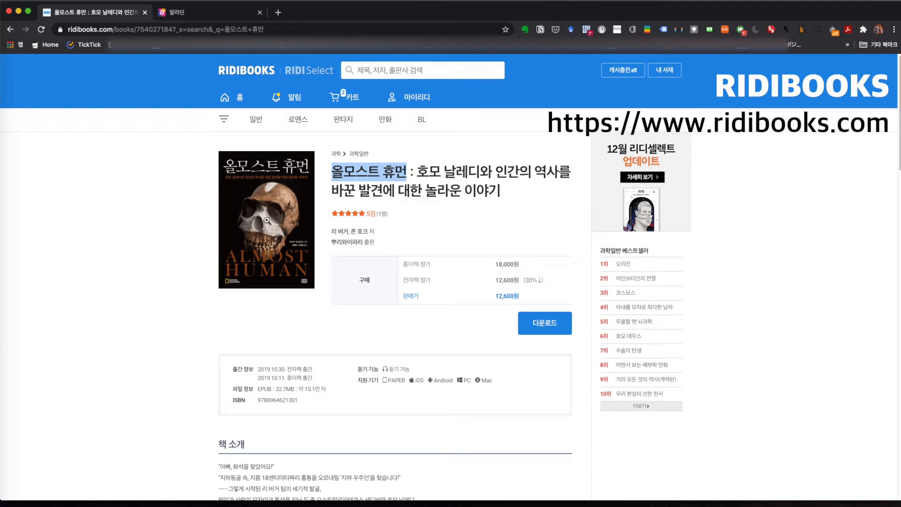
{"action": "left_click", "coordinate": [267, 219]}
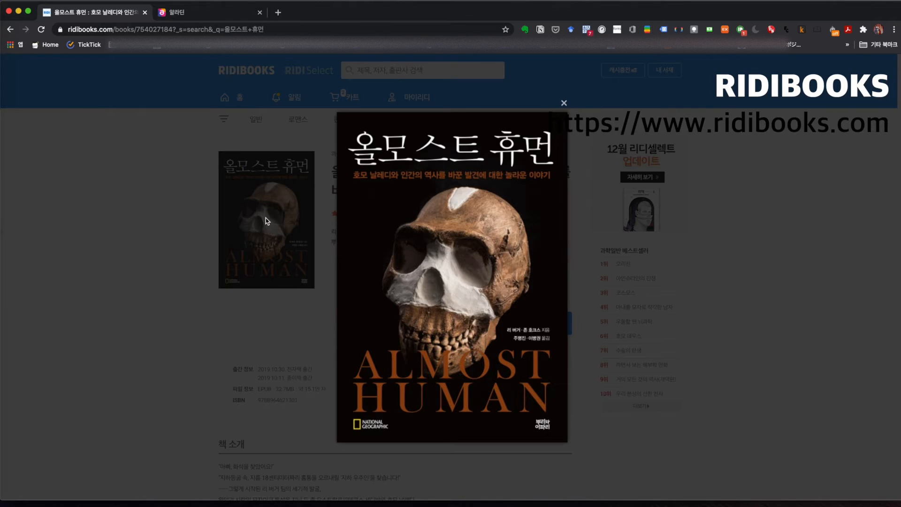
{"action": "right_click", "coordinate": [447, 251]}
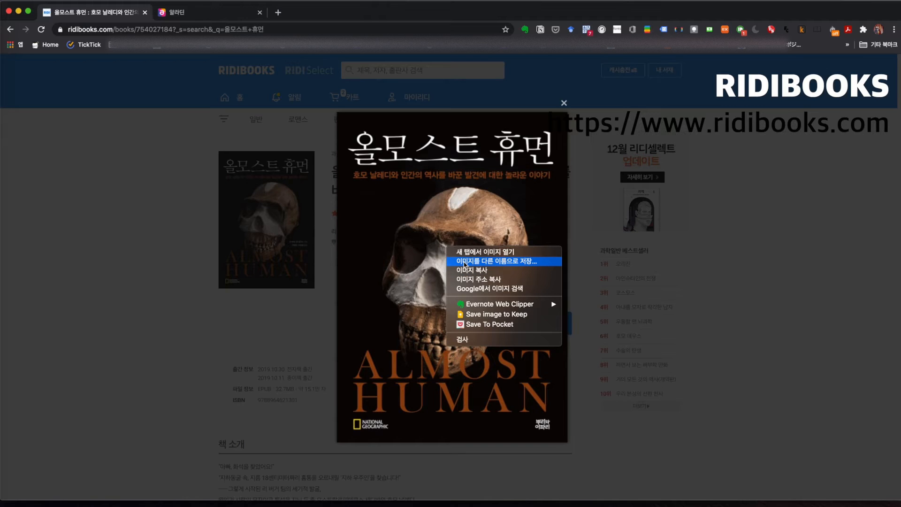
{"action": "left_click", "coordinate": [465, 262]}
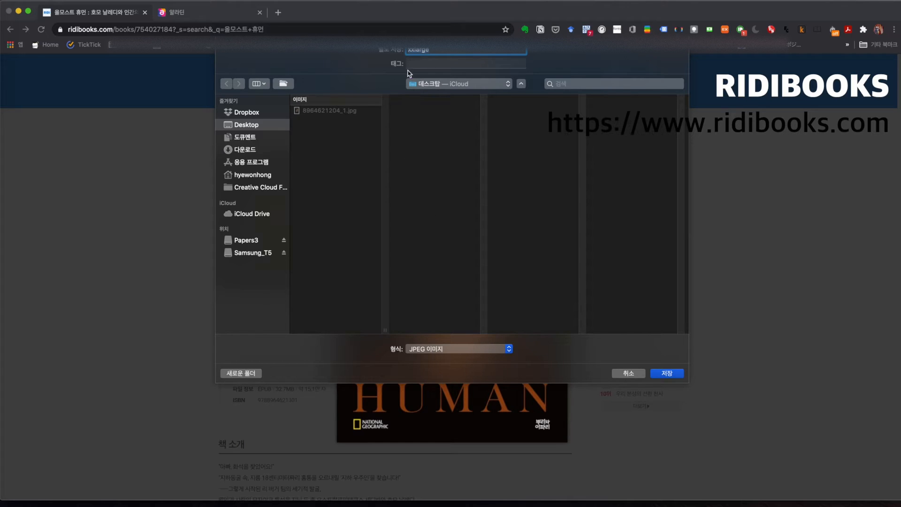
{"action": "type", "text": "올모스트 휴먼"}
{"action": "left_click", "coordinate": [668, 373]}
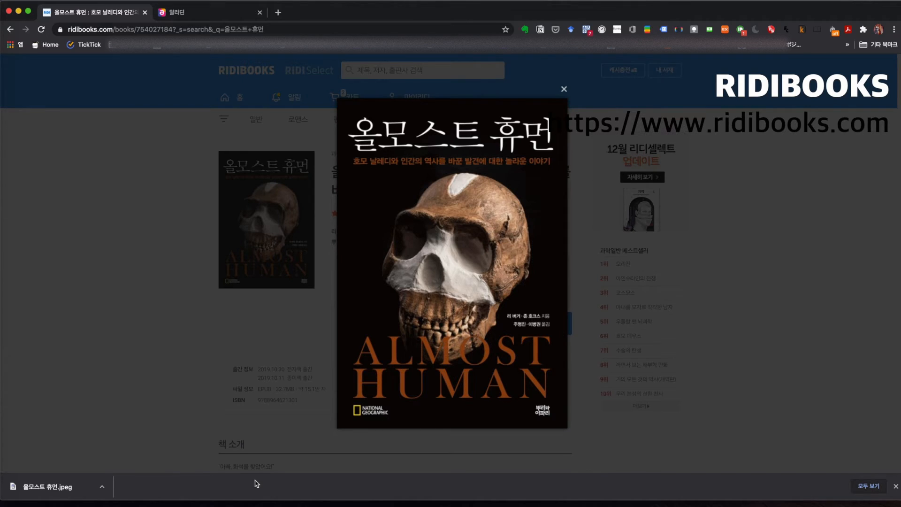
{"action": "left_click", "coordinate": [247, 343]}
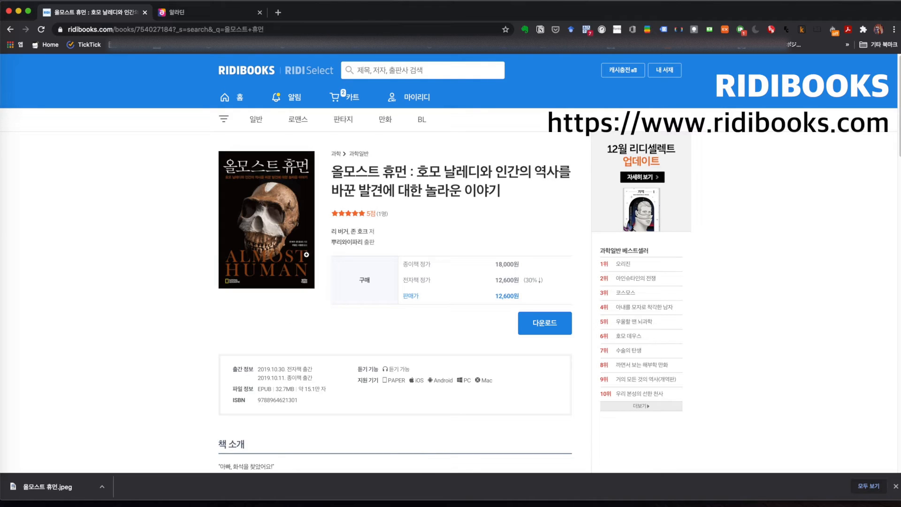
Step: Search the Aladin bookstore for 올모스트 휴먼 and open the page of the domestic print edition
{"action": "left_click", "coordinate": [205, 18]}
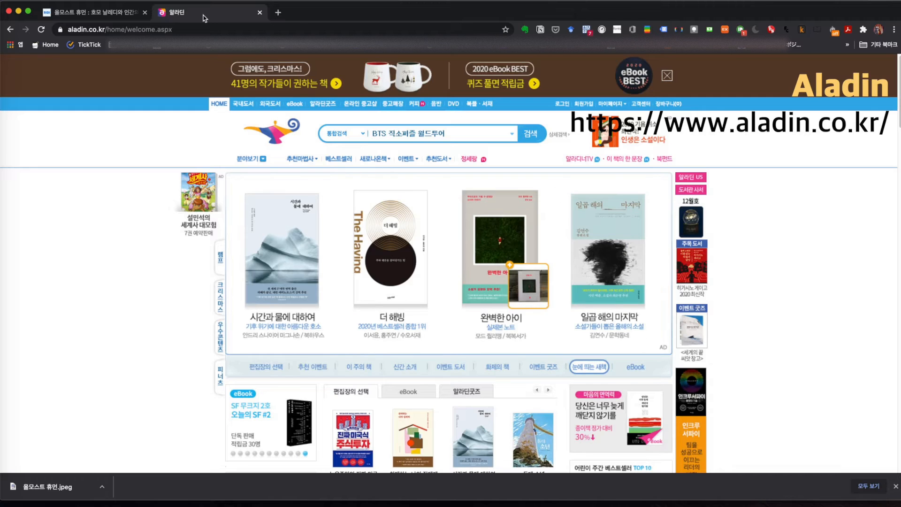
{"action": "left_click", "coordinate": [387, 133]}
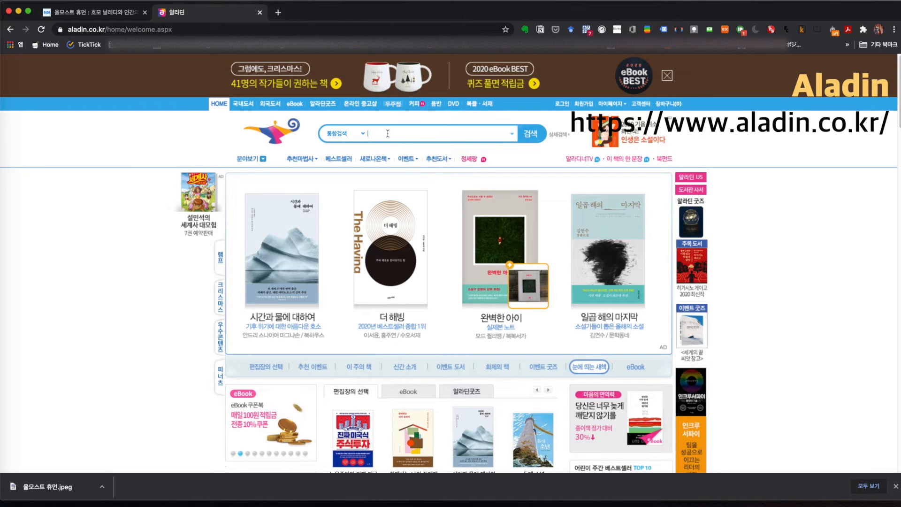
{"action": "type", "text": "올모스트"}
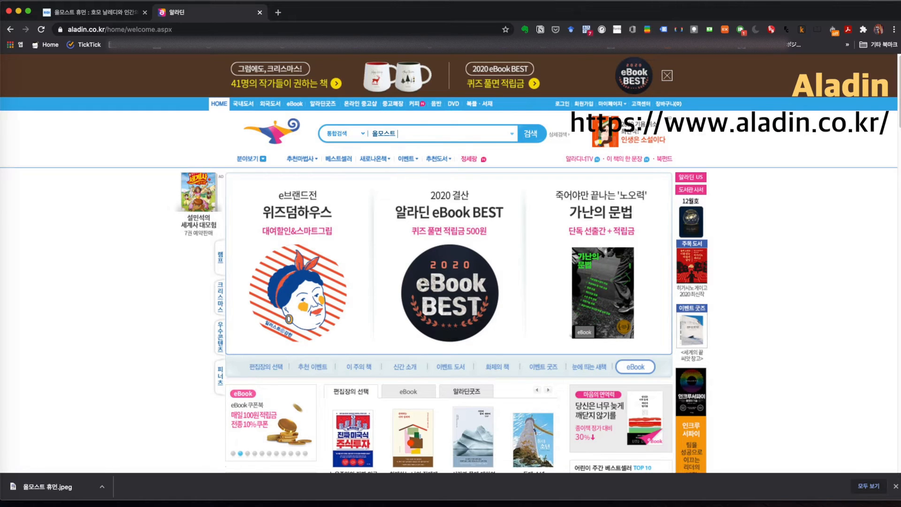
{"action": "type", "text": " 휴먼"}
{"action": "key", "text": "Return"}
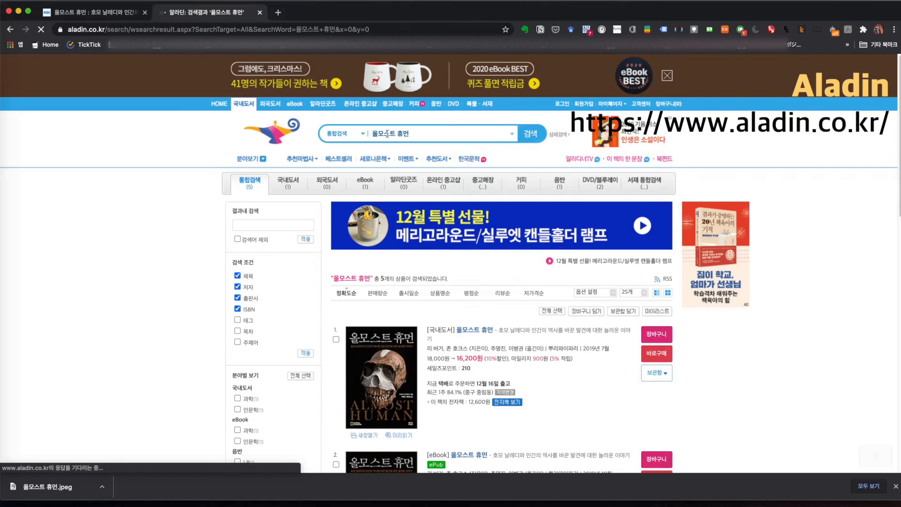
{"action": "scroll", "coordinate": [418, 290], "scroll_direction": "down", "scroll_amount": 3}
{"action": "scroll", "coordinate": [418, 289], "scroll_direction": "down", "scroll_amount": 4}
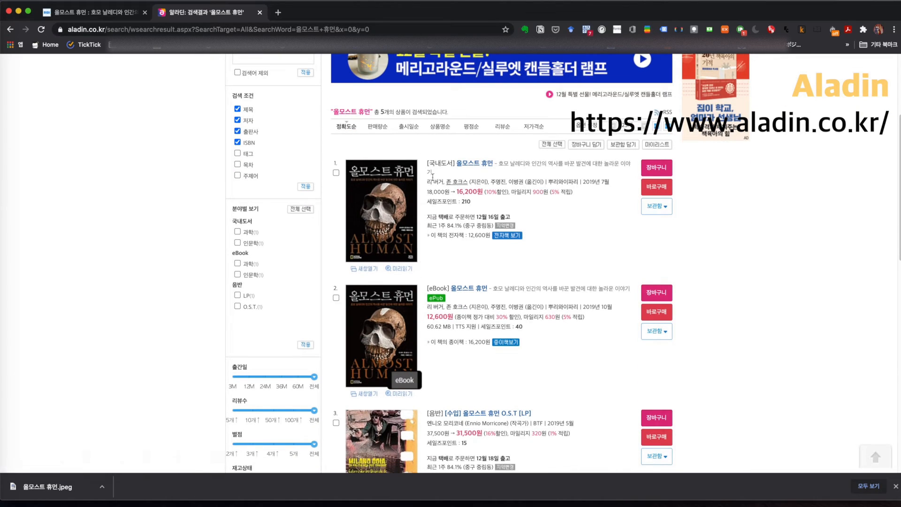
{"action": "left_click", "coordinate": [464, 164]}
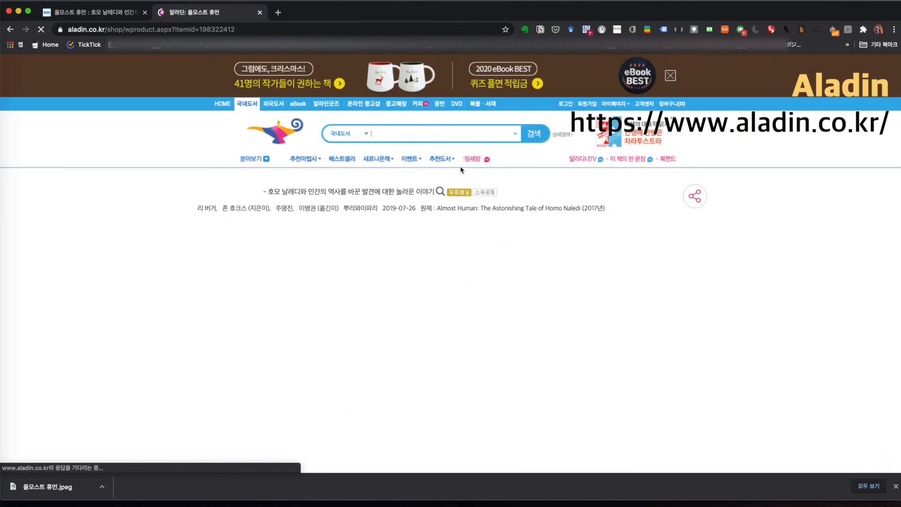
Step: Save the Aladin cover image to the Desktop as 올모스트 휴먼2, then preview the saved file and close it
{"action": "scroll", "coordinate": [416, 271], "scroll_direction": "down", "scroll_amount": 4}
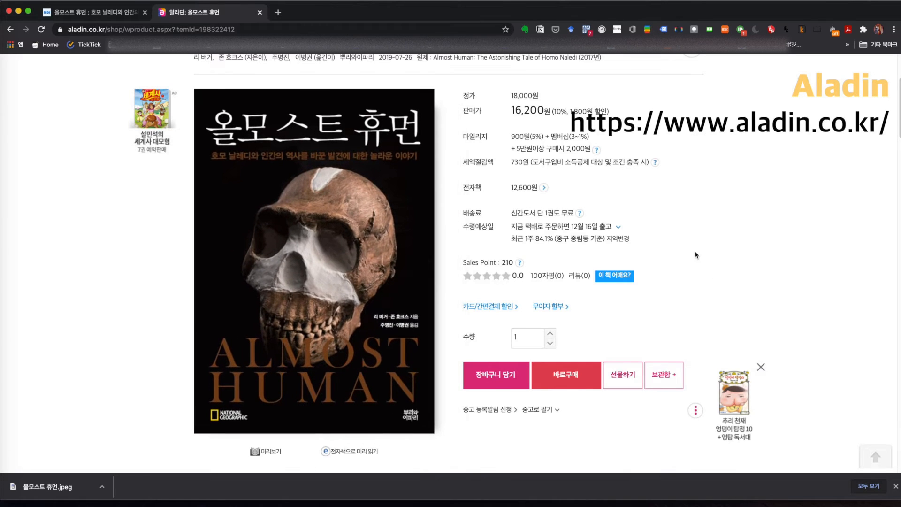
{"action": "right_click", "coordinate": [329, 249]}
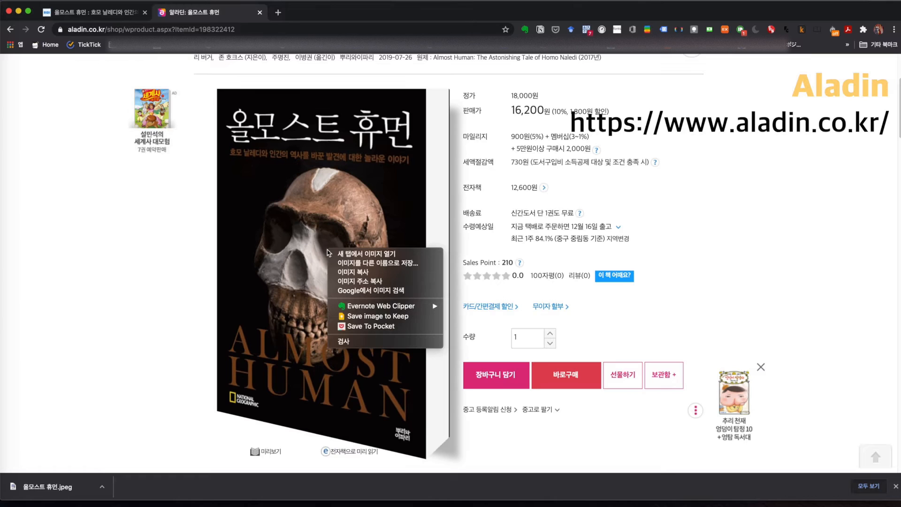
{"action": "left_click", "coordinate": [352, 263]}
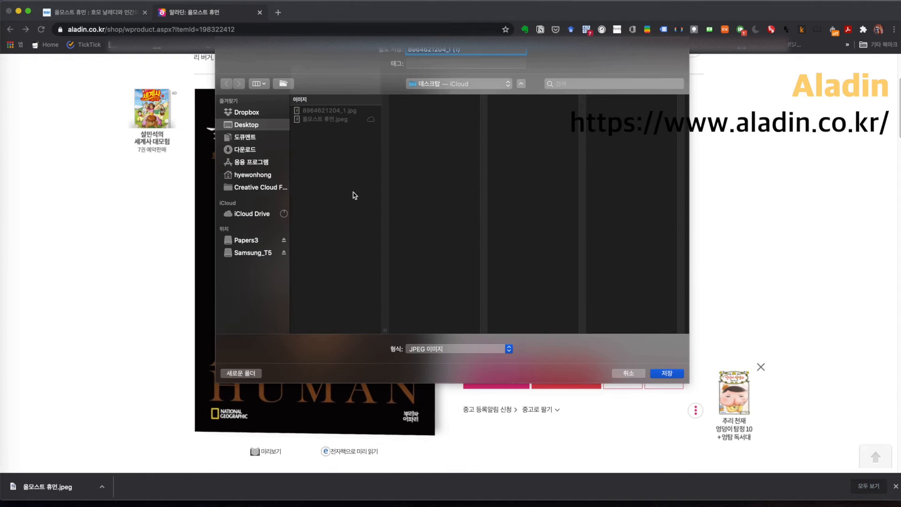
{"action": "key", "text": "super+v"}
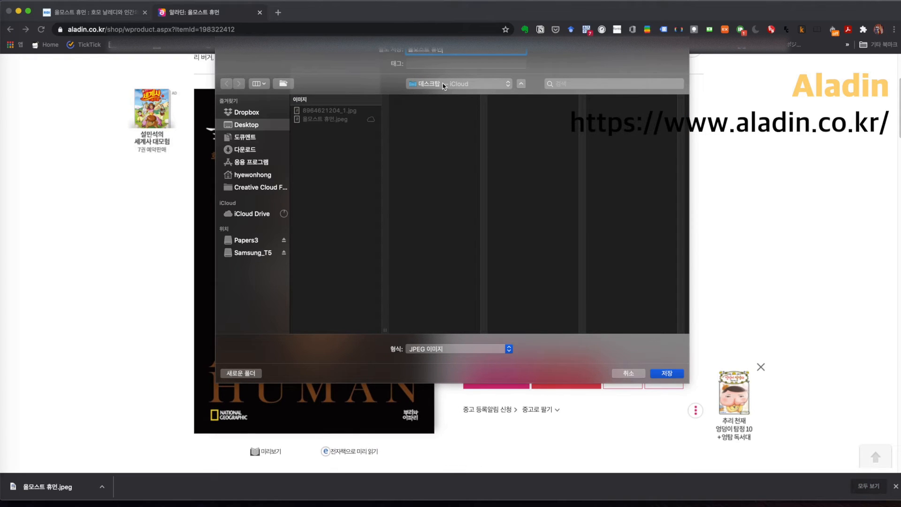
{"action": "type", "text": "2"}
{"action": "key", "text": "Return"}
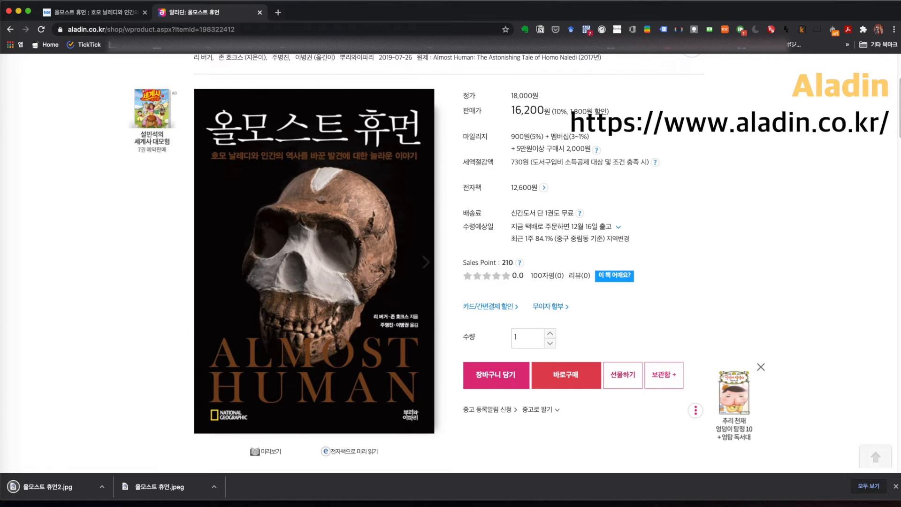
{"action": "left_click", "coordinate": [40, 487]}
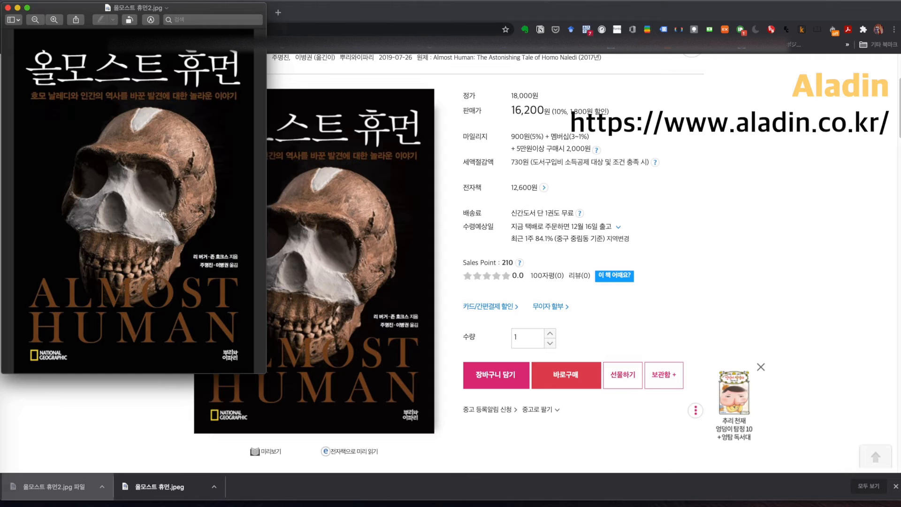
{"action": "left_click", "coordinate": [7, 8]}
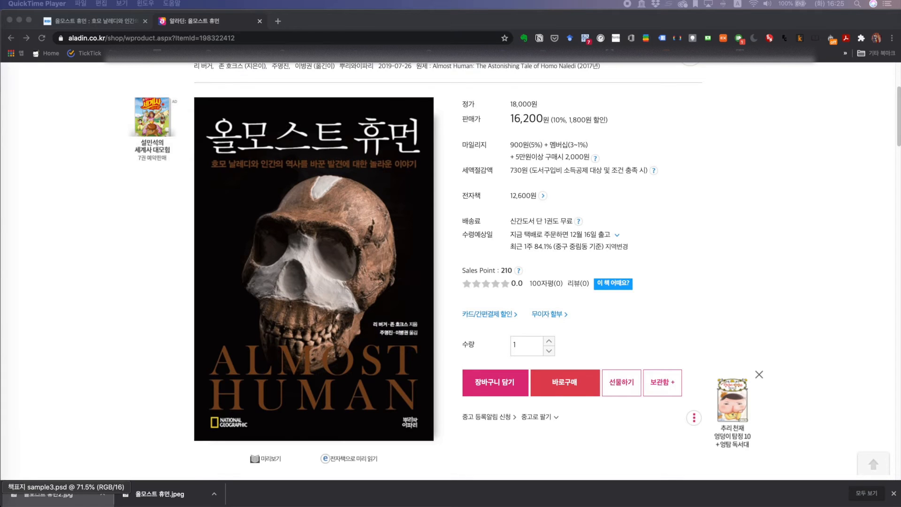
Step: Switch to Photoshop and create a new print document from the A4 preset, 210 x 297 mm at 300 ppi
{"action": "left_click", "coordinate": [1, 486]}
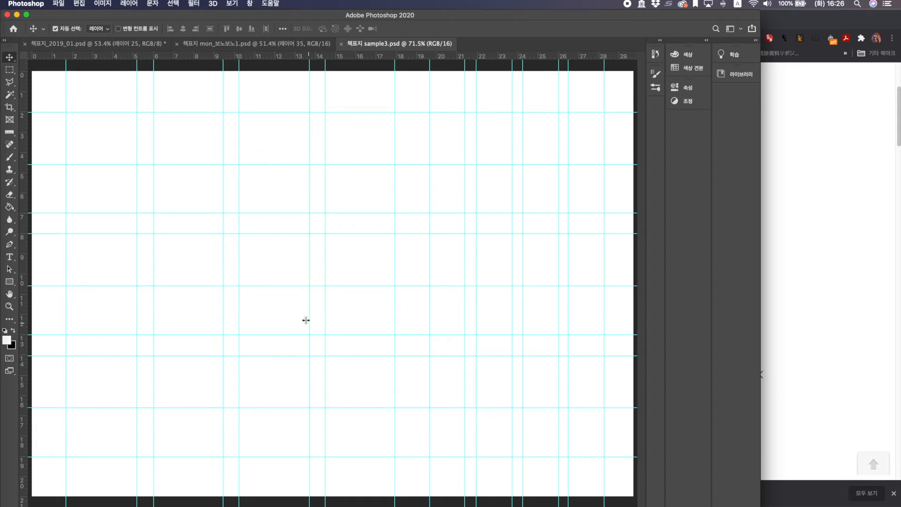
{"action": "left_click", "coordinate": [59, 7]}
{"action": "left_click", "coordinate": [63, 14]}
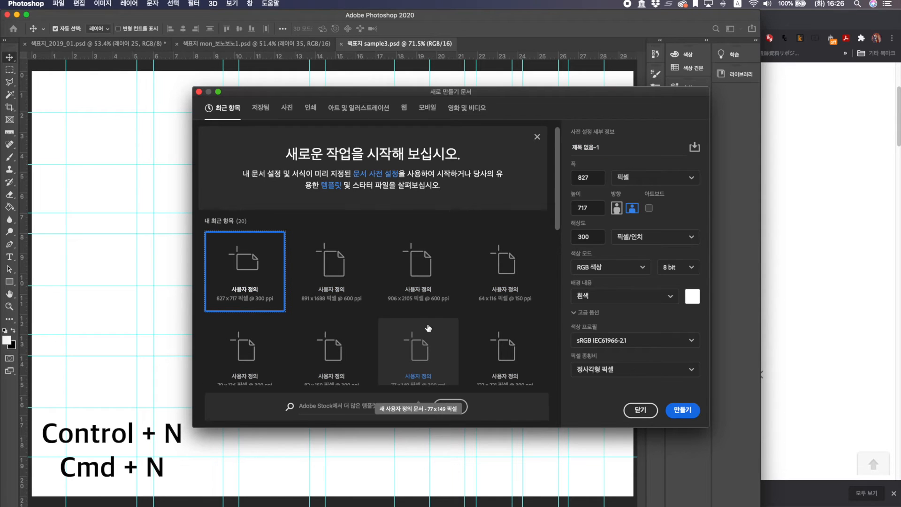
{"action": "left_click", "coordinate": [311, 109]}
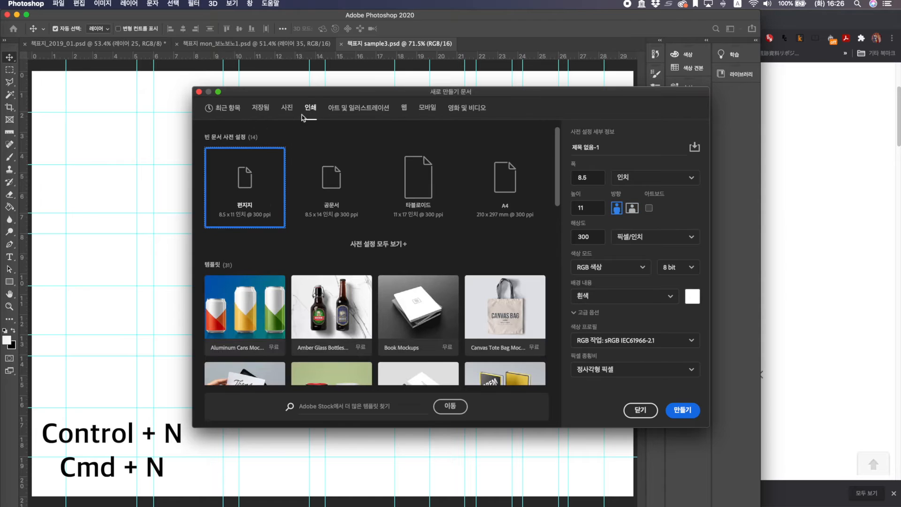
{"action": "left_click", "coordinate": [505, 190]}
{"action": "left_click", "coordinate": [686, 414]}
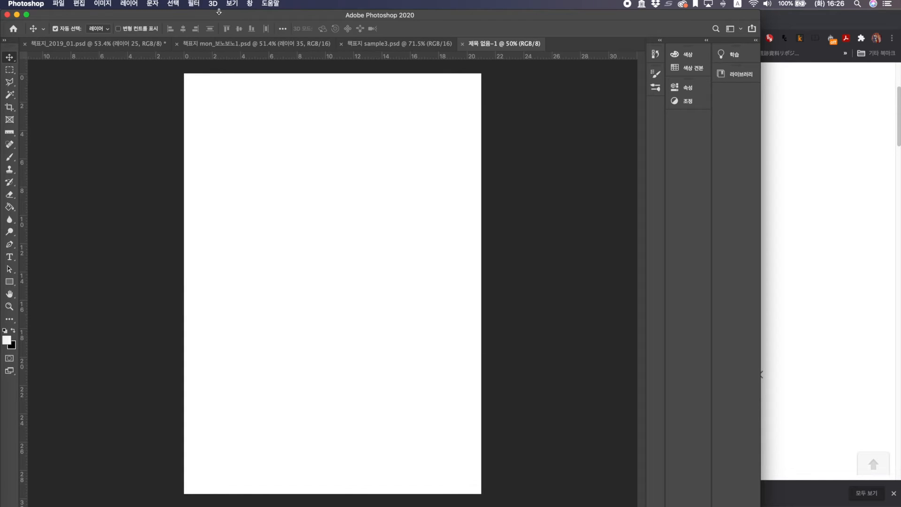
Step: Rotate the blank A4 canvas 90° clockwise into landscape orientation
{"action": "left_click", "coordinate": [103, 4]}
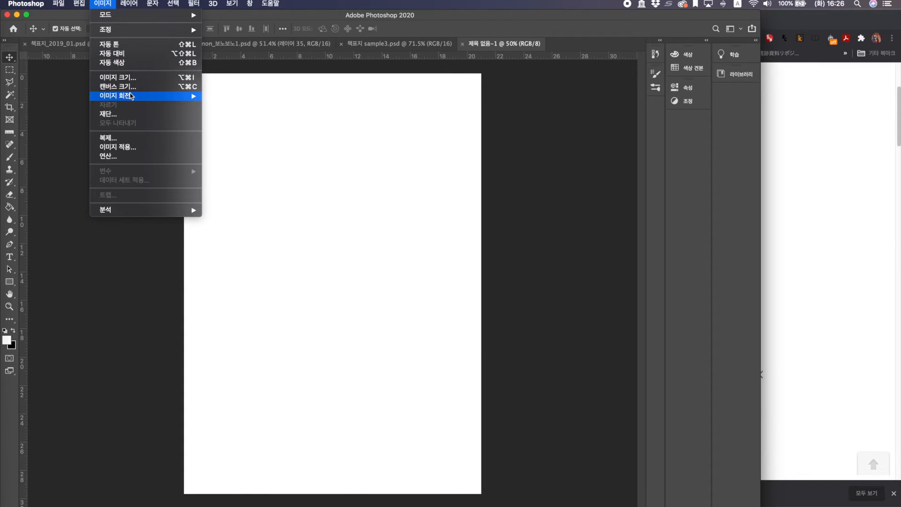
{"action": "mouse_move", "coordinate": [132, 96]}
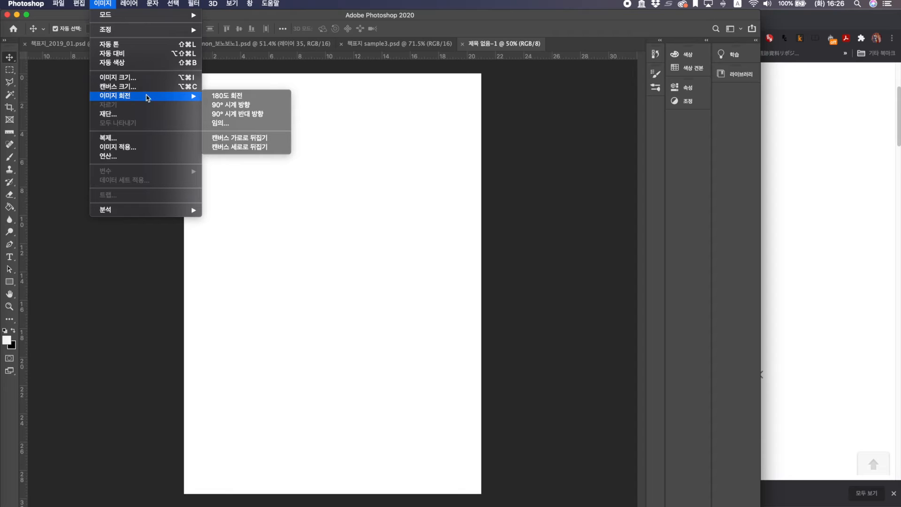
{"action": "left_click", "coordinate": [250, 108]}
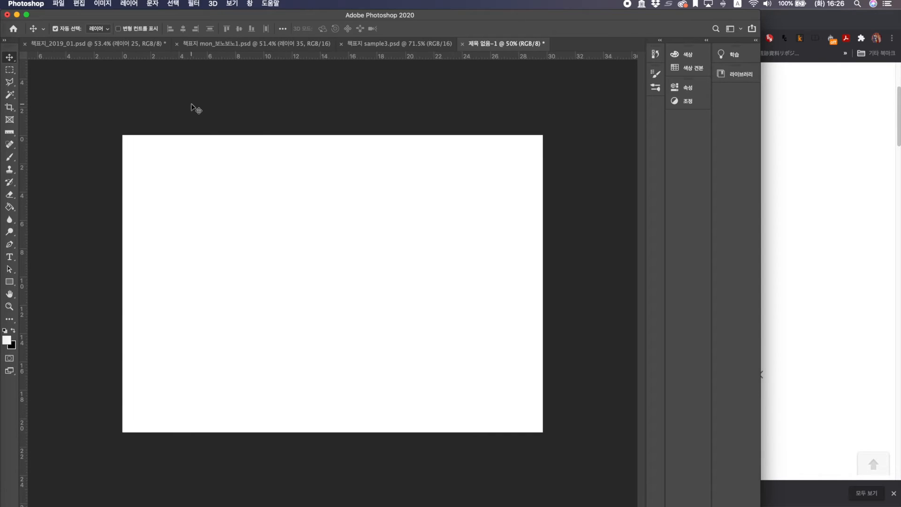
Step: Compare the cover layouts and guides in 책표지_2019_01.psd and 책표지 mon_보노보노1.psd, then return to the blank document
{"action": "left_click", "coordinate": [129, 46]}
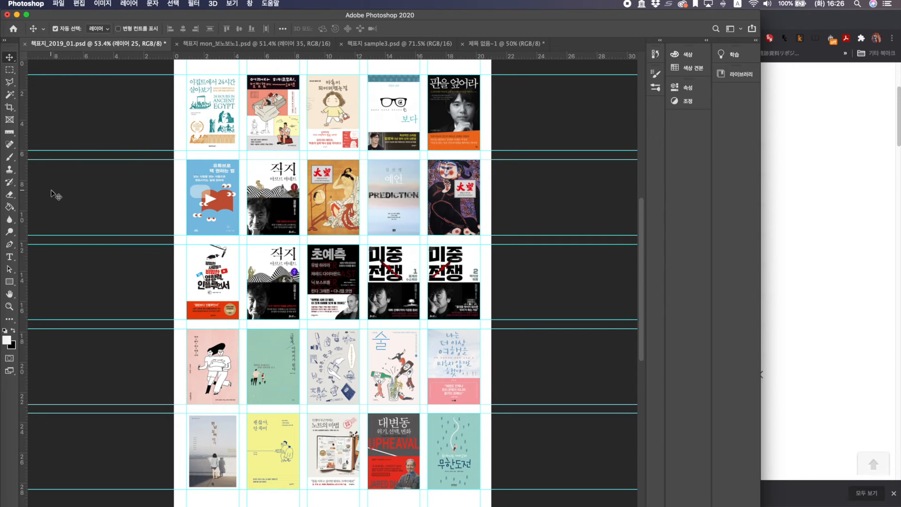
{"action": "left_click", "coordinate": [232, 46]}
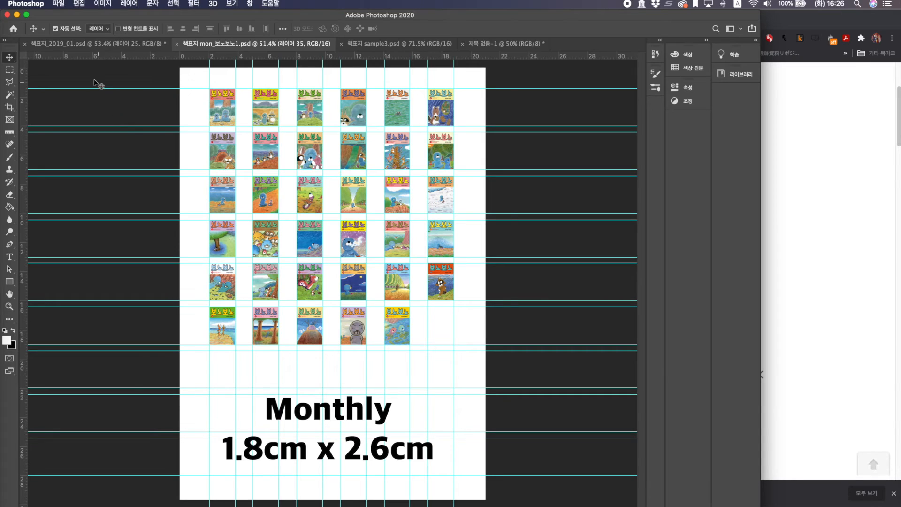
{"action": "left_click", "coordinate": [90, 46]}
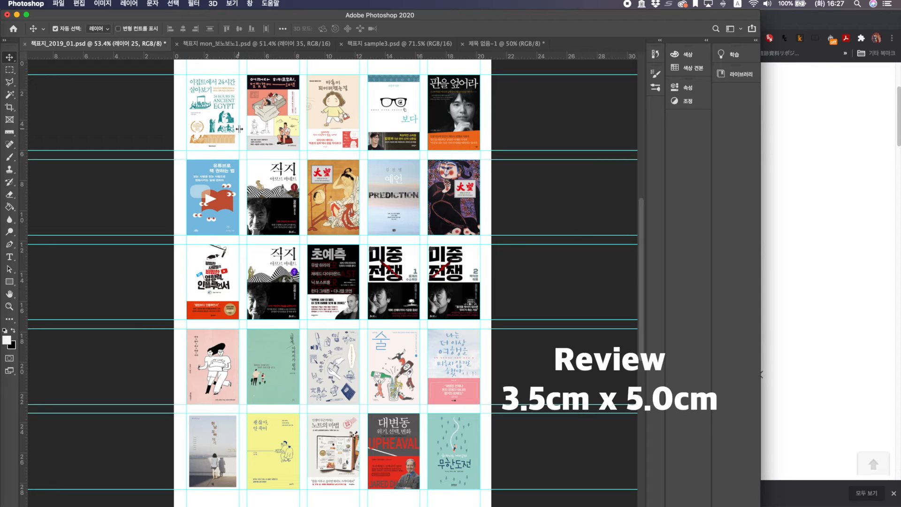
{"action": "left_click", "coordinate": [501, 46]}
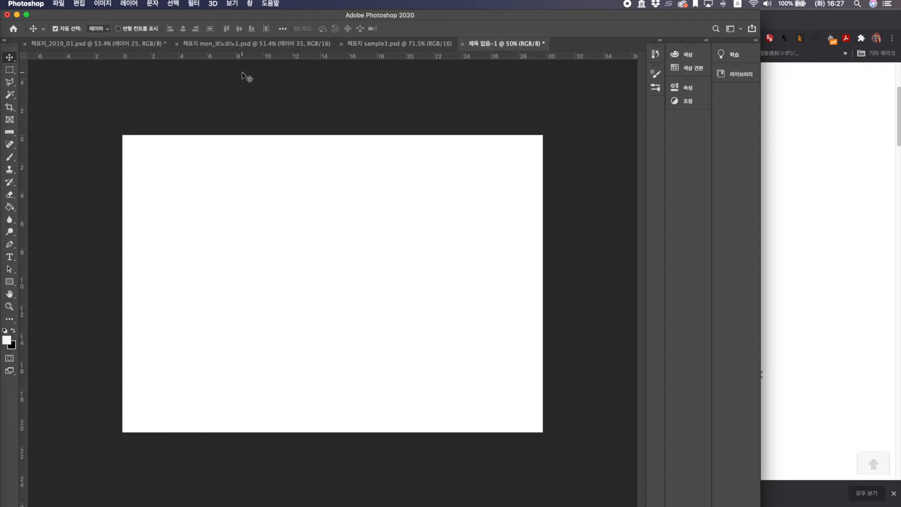
Step: Toggle the rulers off and on repeatedly in the blank landscape document
{"action": "key", "text": "super+r"}
{"action": "key", "text": "super+r"}
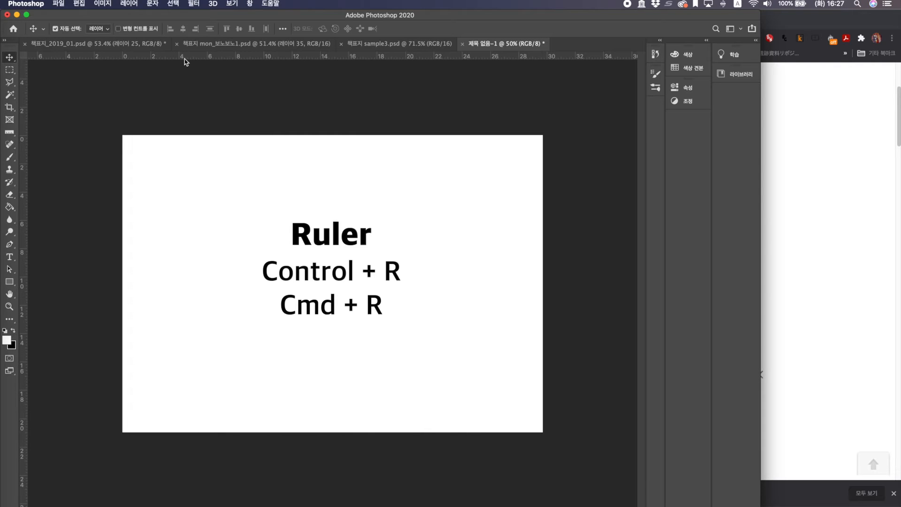
{"action": "key", "text": "super+r"}
{"action": "key", "text": "super+r"}
{"action": "key", "text": "super+r"}
{"action": "key", "text": "super+r"}
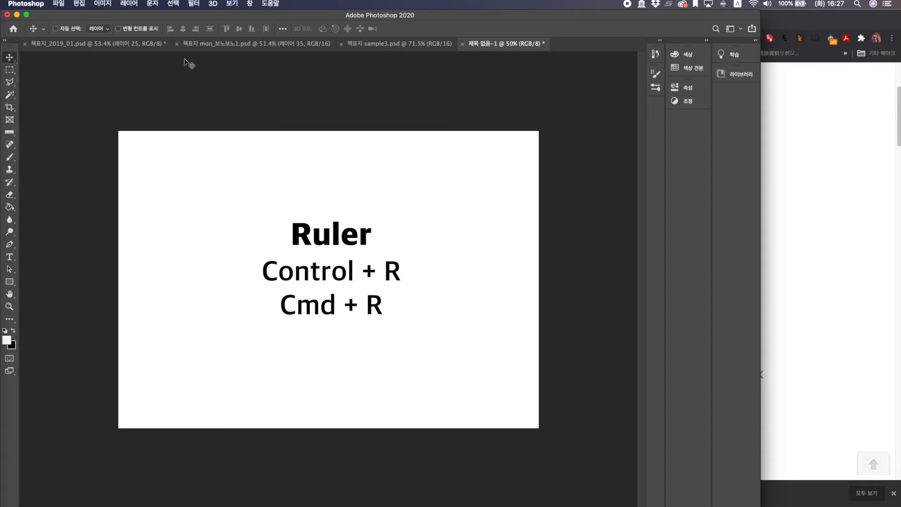
Step: Hide the rulers of the blank landscape document and show them again
{"action": "left_click", "coordinate": [234, 4]}
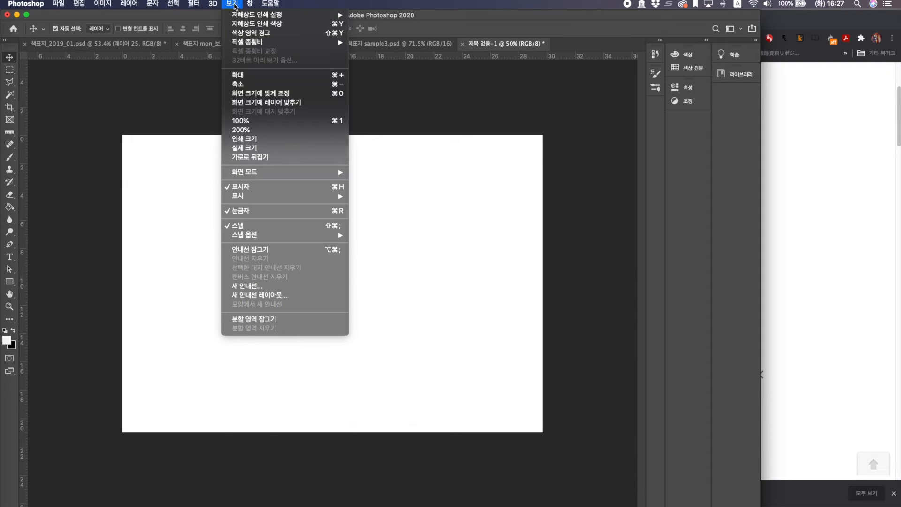
{"action": "left_click", "coordinate": [233, 212]}
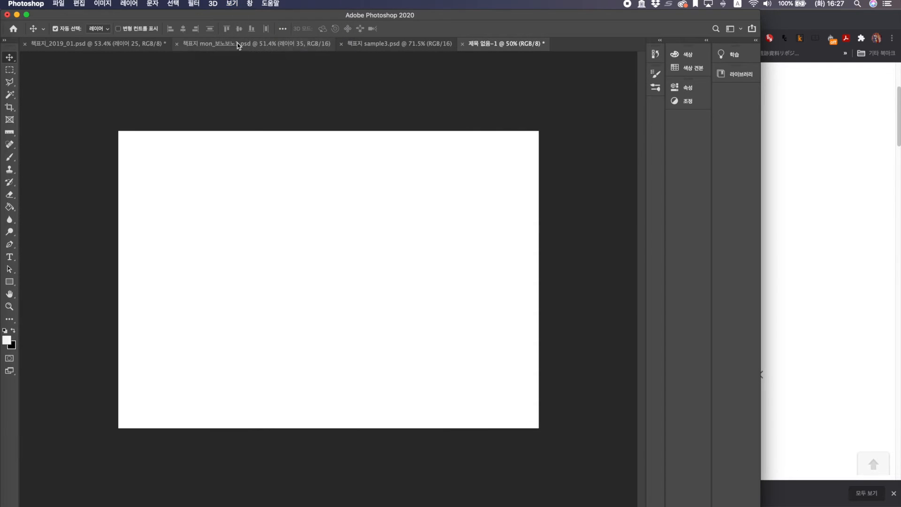
{"action": "left_click", "coordinate": [232, 6]}
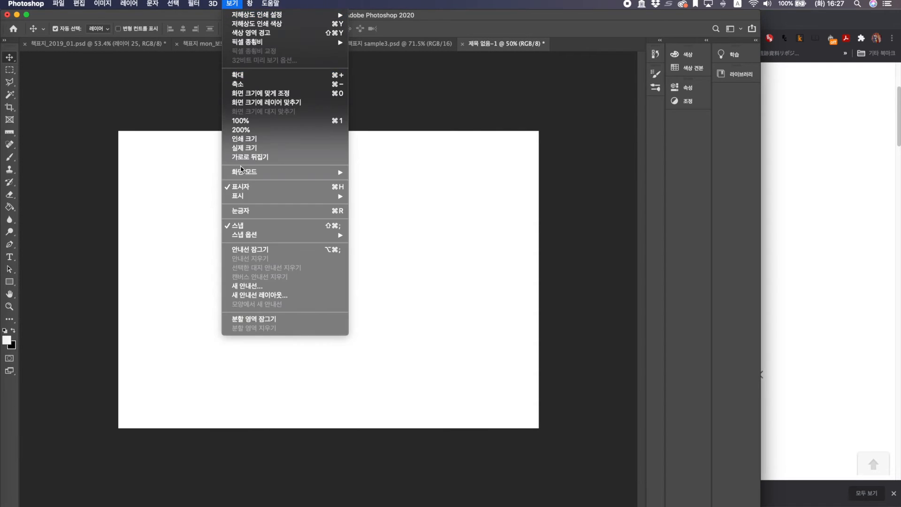
{"action": "left_click", "coordinate": [244, 214]}
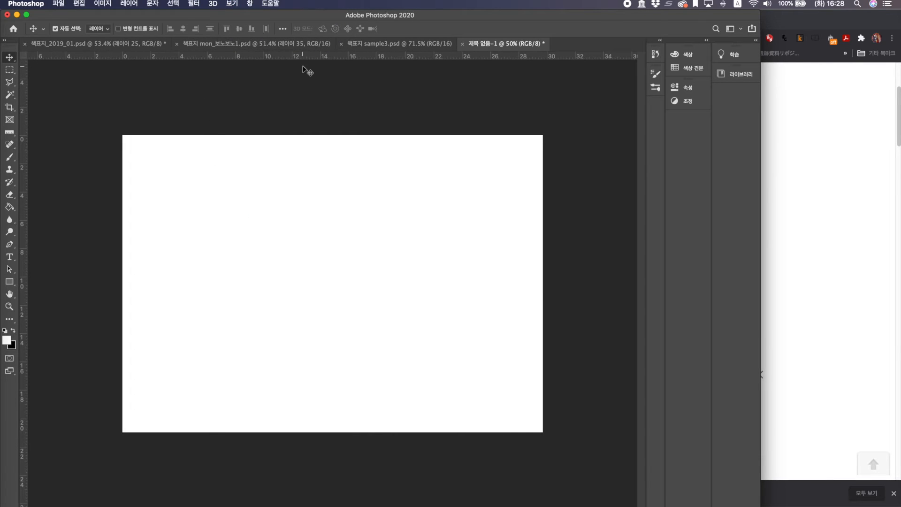
Step: Switch the ruler units to millimetres and back to centimetres
{"action": "right_click", "coordinate": [340, 59]}
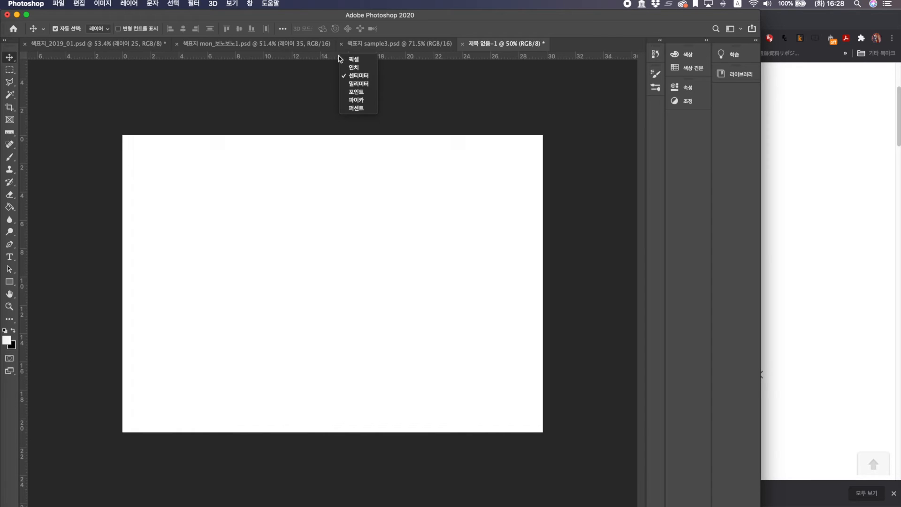
{"action": "left_click", "coordinate": [361, 84]}
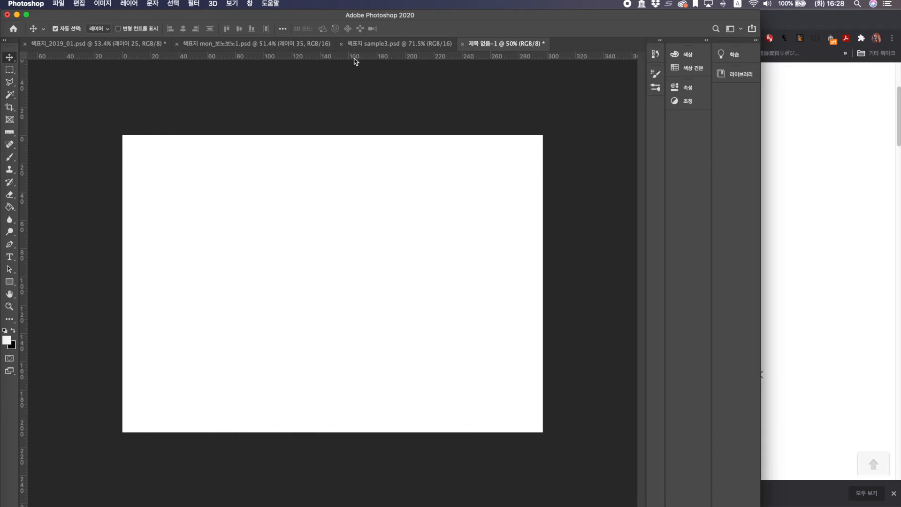
{"action": "right_click", "coordinate": [355, 61]}
{"action": "left_click", "coordinate": [367, 77]}
Step: Place horizontal guides at about 2 cm and 7 cm below the page's upper edge
{"action": "left_click_drag", "start_coordinate": [309, 57], "coordinate": [321, 167]}
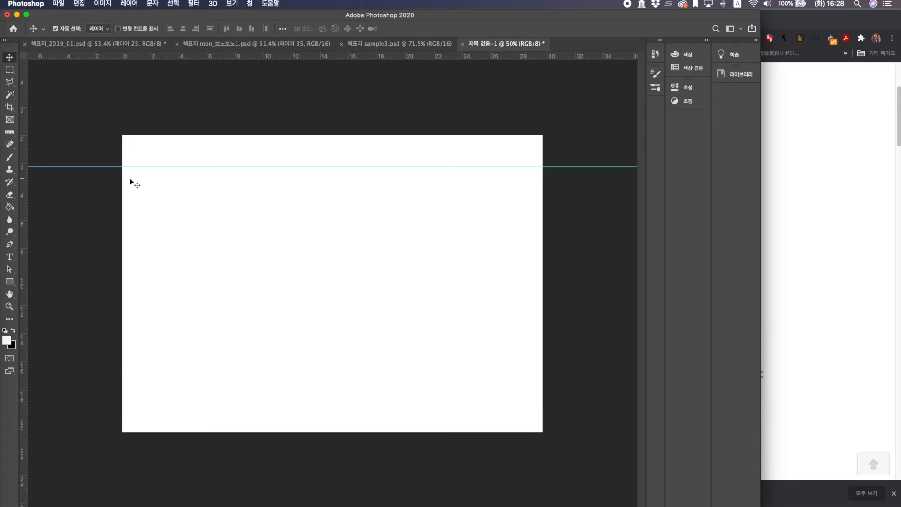
{"action": "left_click_drag", "start_coordinate": [170, 165], "coordinate": [169, 162]}
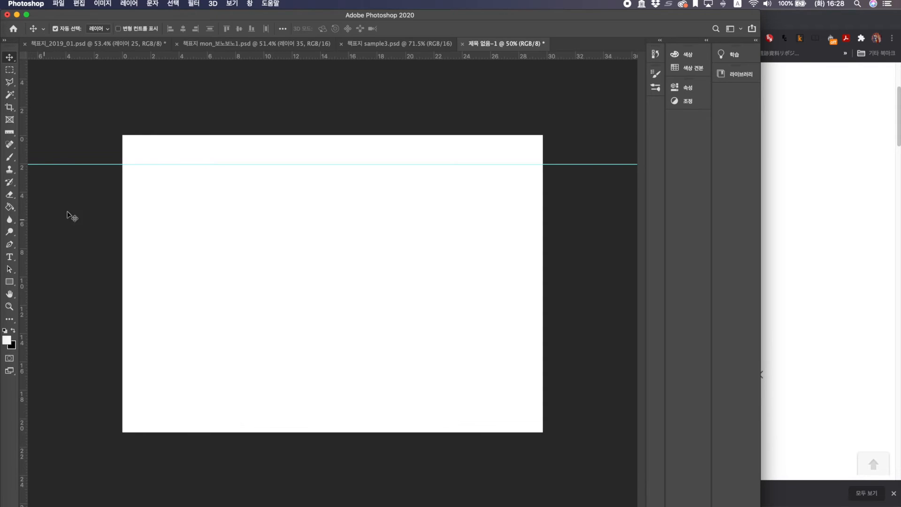
{"action": "left_click_drag", "start_coordinate": [217, 56], "coordinate": [218, 235]}
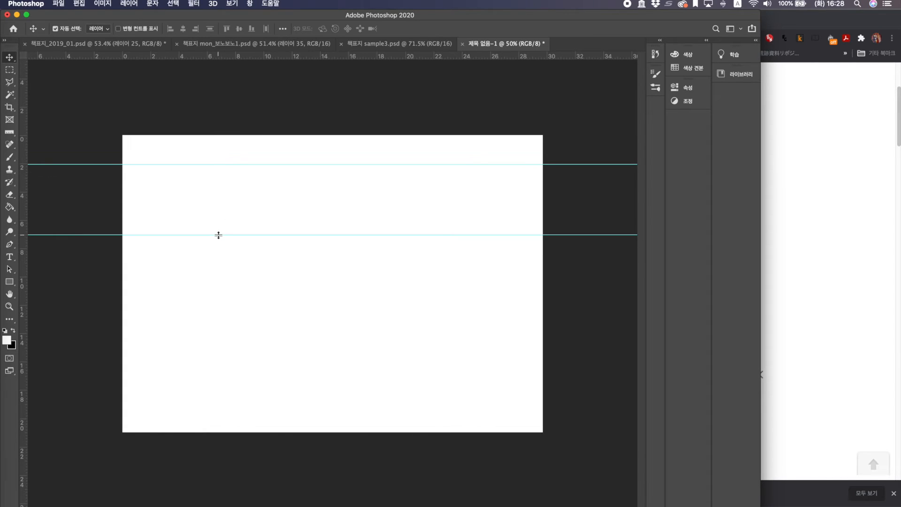
Step: Add vertical guides at about 2 cm and 5.5 cm, plus another horizontal guide at about 8 cm
{"action": "left_click_drag", "start_coordinate": [24, 205], "coordinate": [151, 204]}
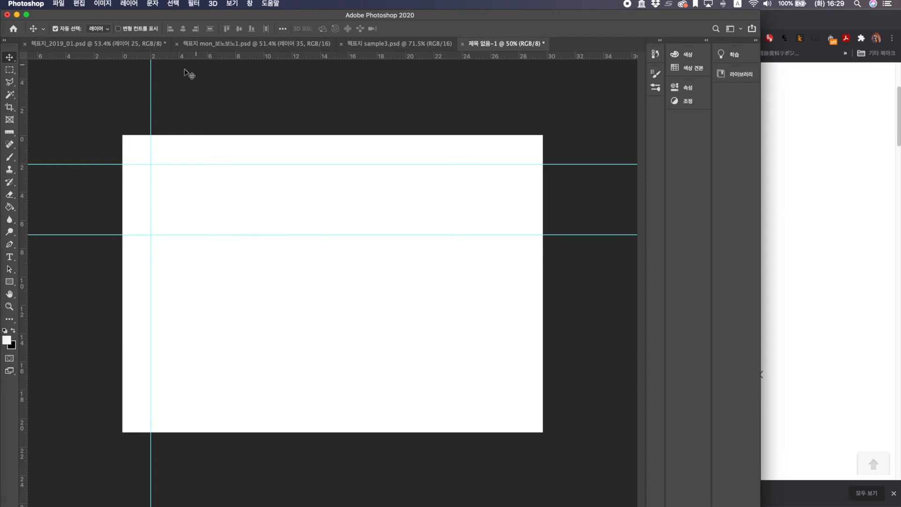
{"action": "left_click_drag", "start_coordinate": [24, 190], "coordinate": [200, 171]}
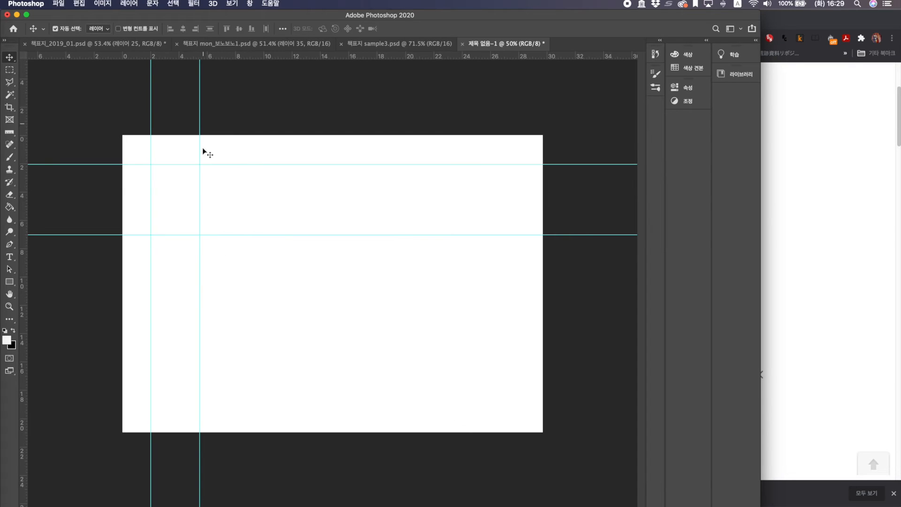
{"action": "left_click_drag", "start_coordinate": [245, 56], "coordinate": [243, 249]}
{"action": "left_click_drag", "start_coordinate": [243, 250], "coordinate": [243, 249]}
{"action": "left_click_drag", "start_coordinate": [247, 56], "coordinate": [300, 48]}
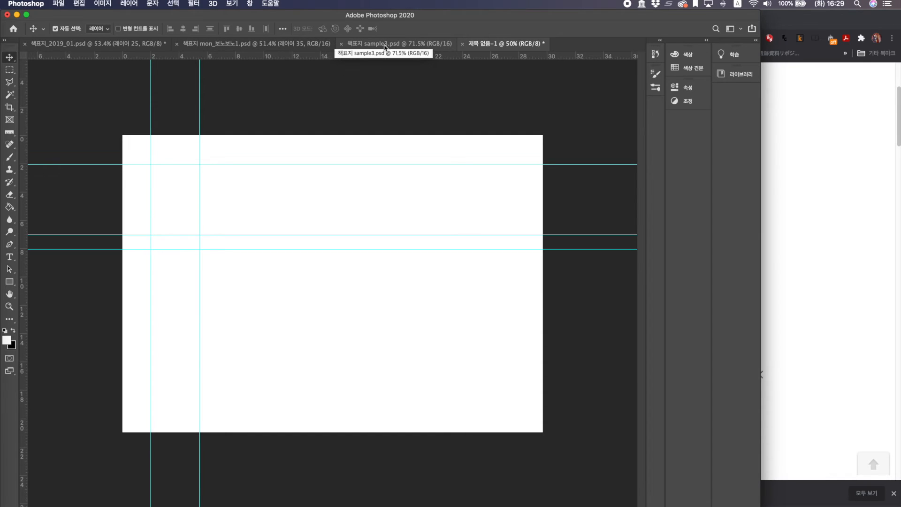
Step: Examine the guide grid in 책표지 sample3.psd and the layouts in the two finished cover documents, ending on 책표지 sample3.psd
{"action": "left_click", "coordinate": [385, 47]}
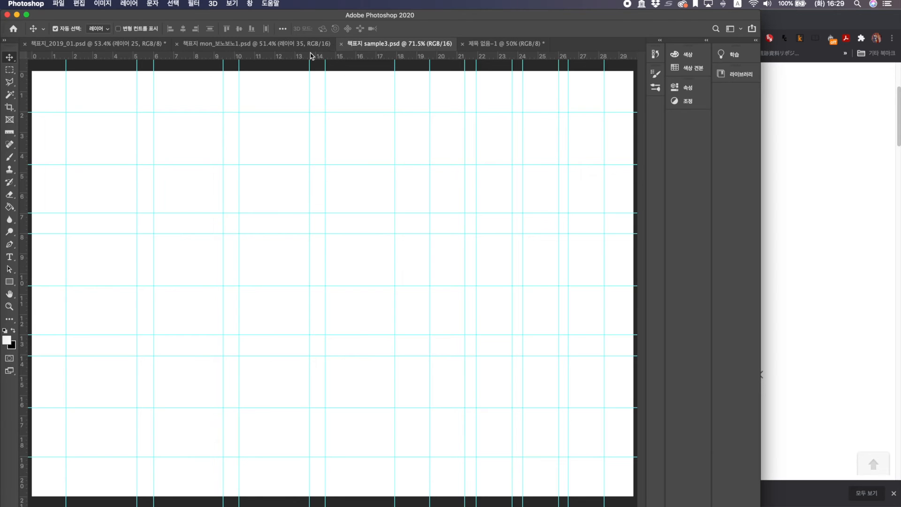
{"action": "left_click", "coordinate": [249, 47]}
{"action": "left_click", "coordinate": [128, 47]}
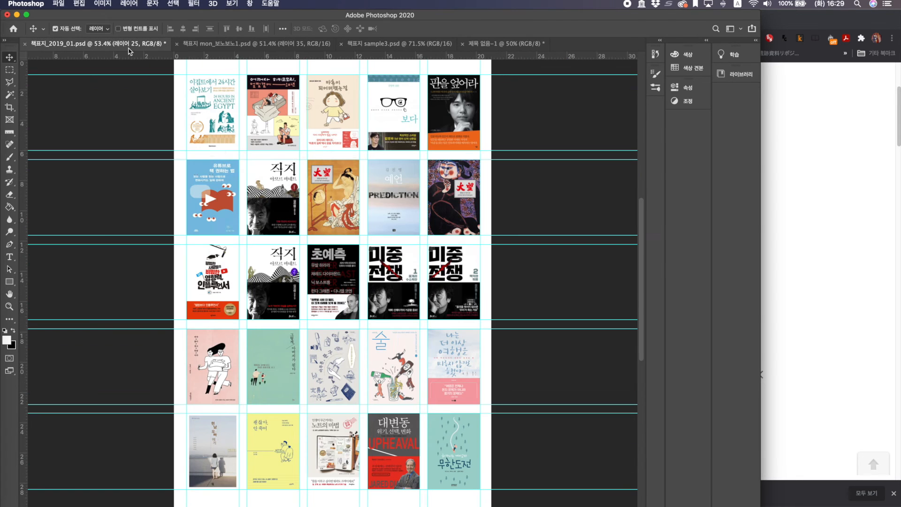
{"action": "left_click", "coordinate": [214, 47]}
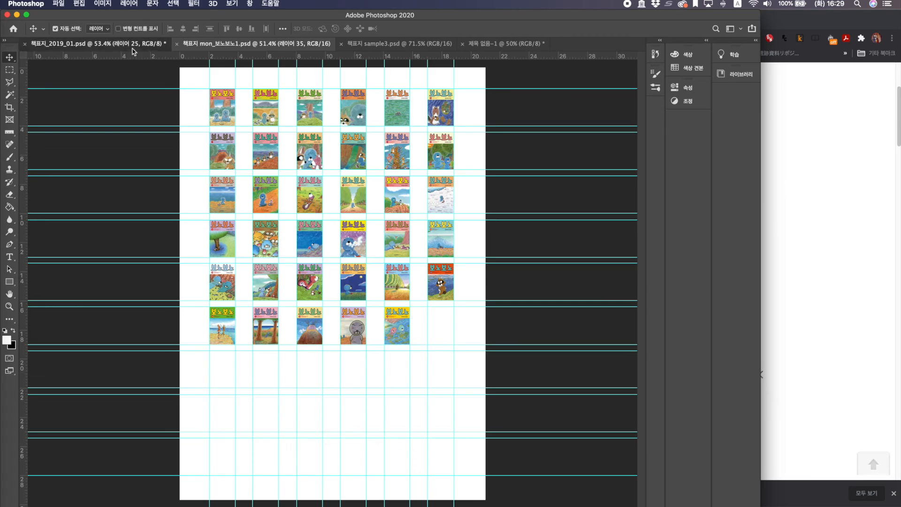
{"action": "left_click", "coordinate": [129, 46]}
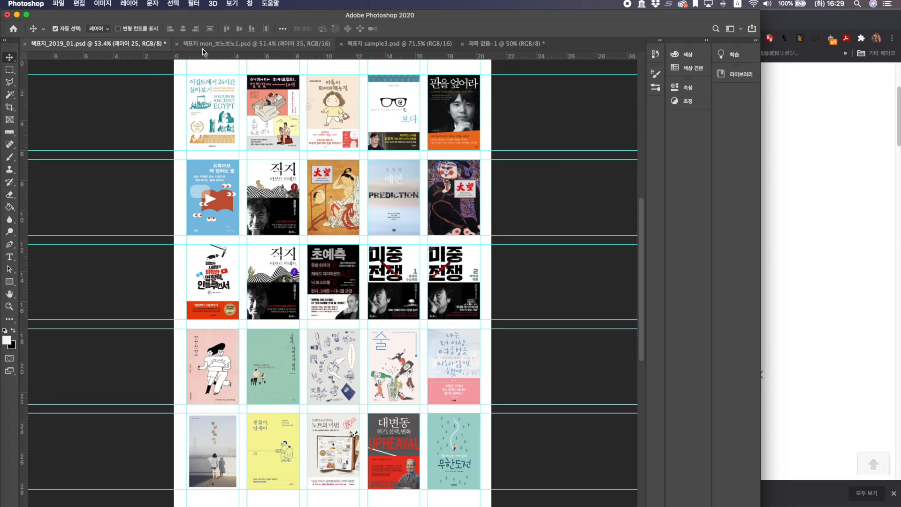
{"action": "left_click", "coordinate": [394, 45]}
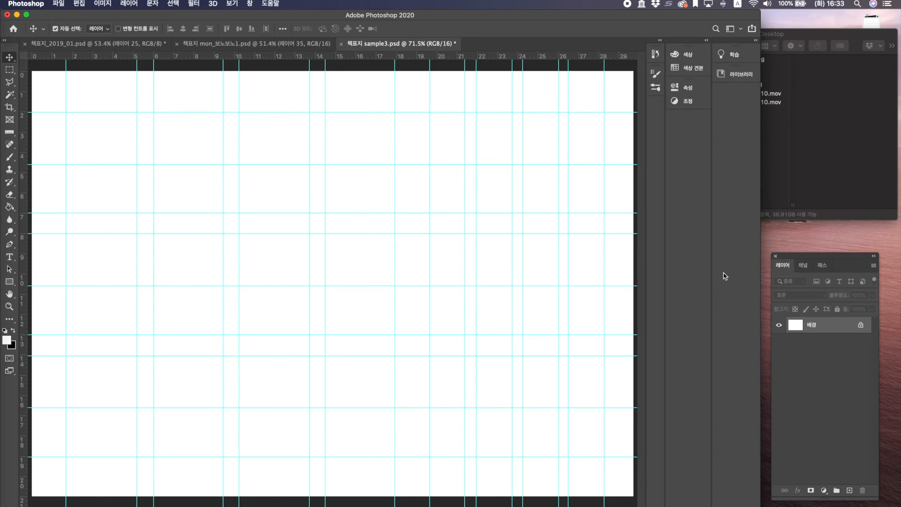
{"action": "left_click", "coordinate": [775, 151]}
{"action": "left_click", "coordinate": [731, 68]}
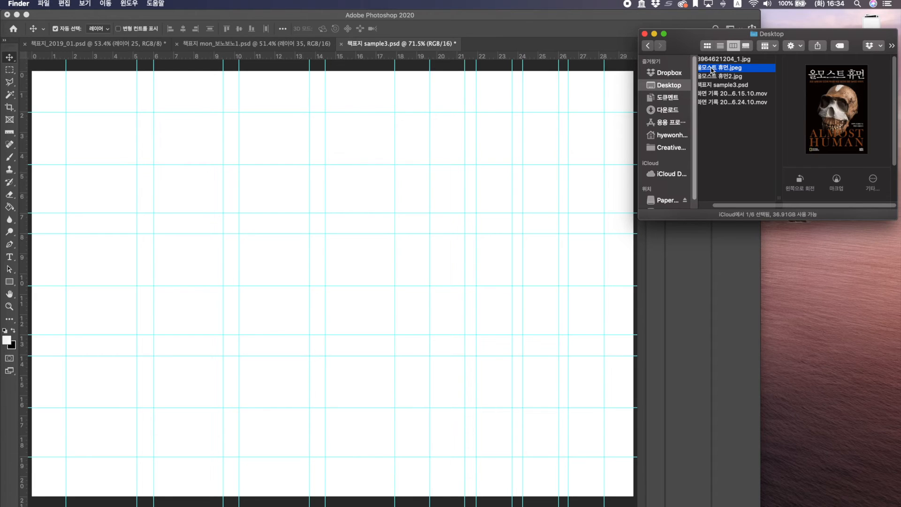
{"action": "left_click_drag", "start_coordinate": [713, 69], "coordinate": [409, 195]}
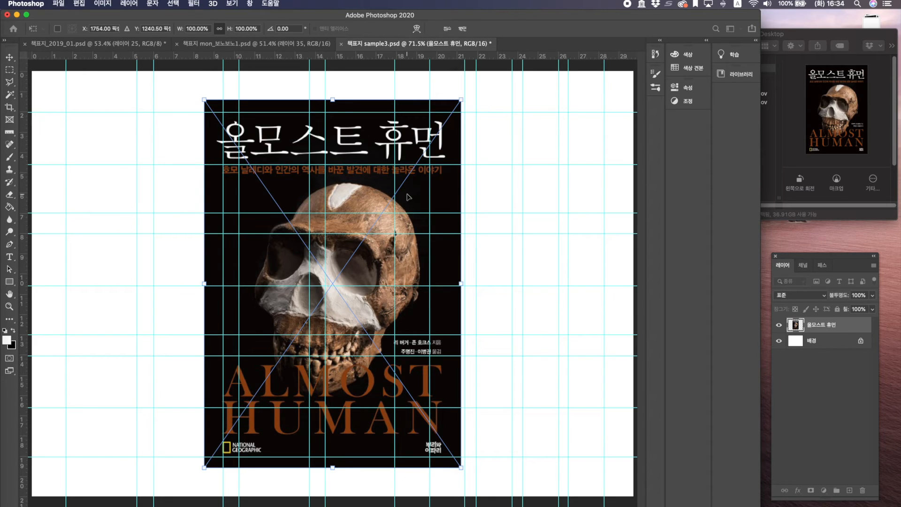
{"action": "key", "text": "Escape"}
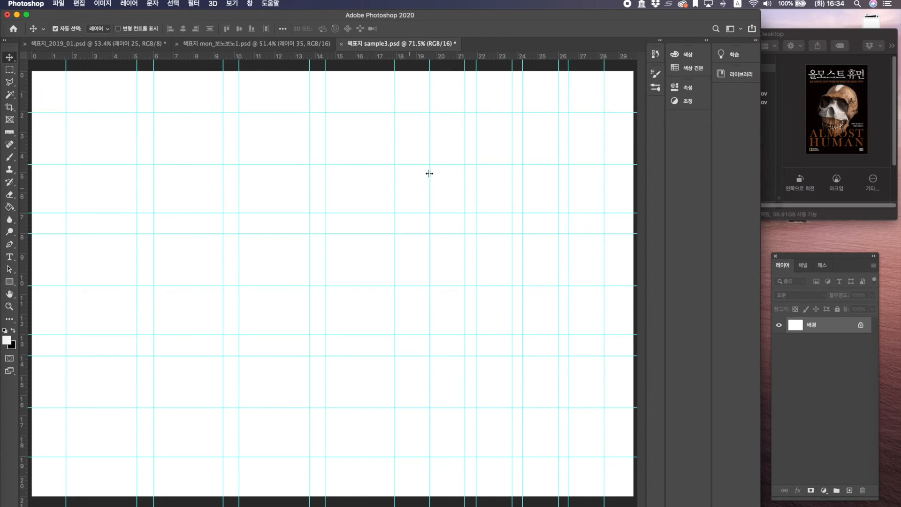
Step: Open 올모스트 휴먼.jpeg from the Finder's Desktop folder as a separate Photoshop document and float its window beside the sheet
{"action": "left_click", "coordinate": [782, 130]}
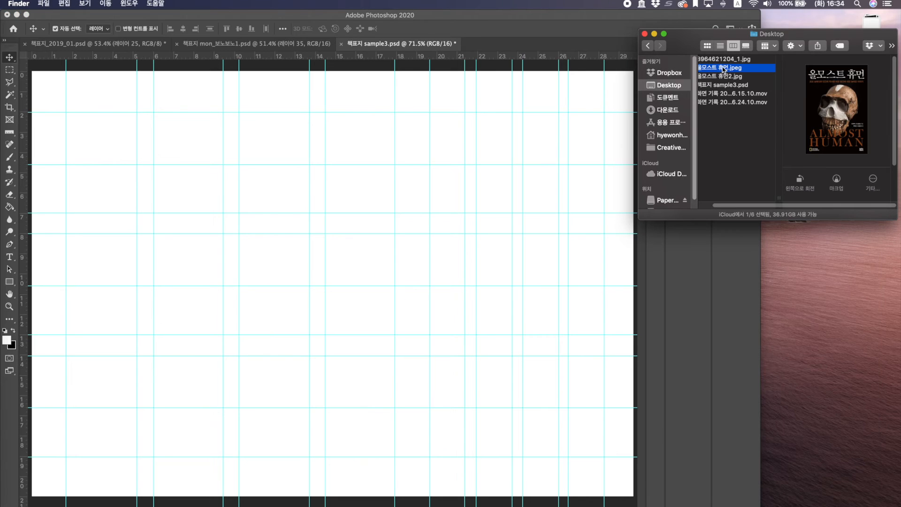
{"action": "left_click_drag", "start_coordinate": [715, 71], "coordinate": [560, 46]}
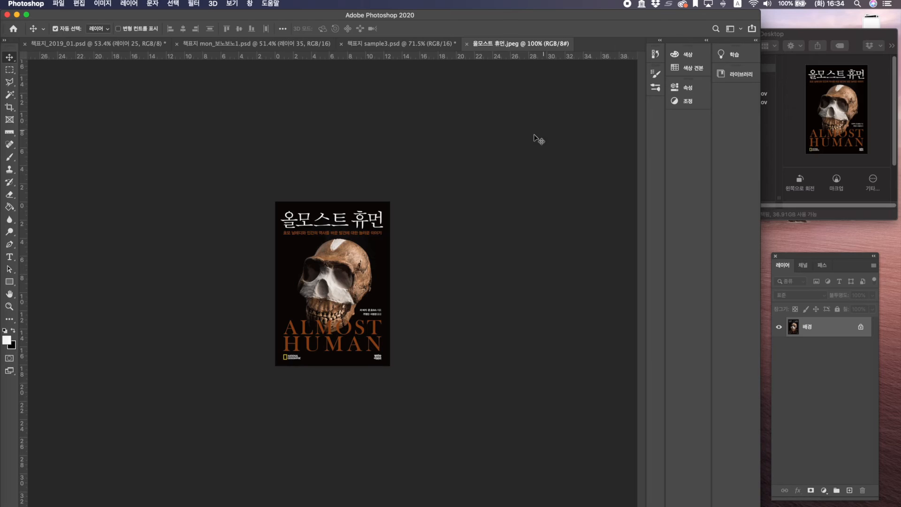
{"action": "left_click_drag", "start_coordinate": [491, 45], "coordinate": [488, 92]}
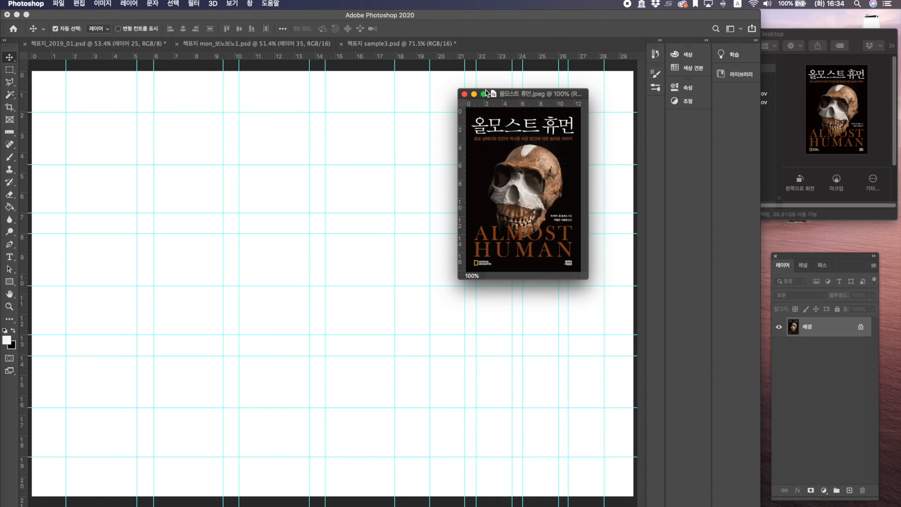
{"action": "left_click_drag", "start_coordinate": [526, 94], "coordinate": [778, 44]}
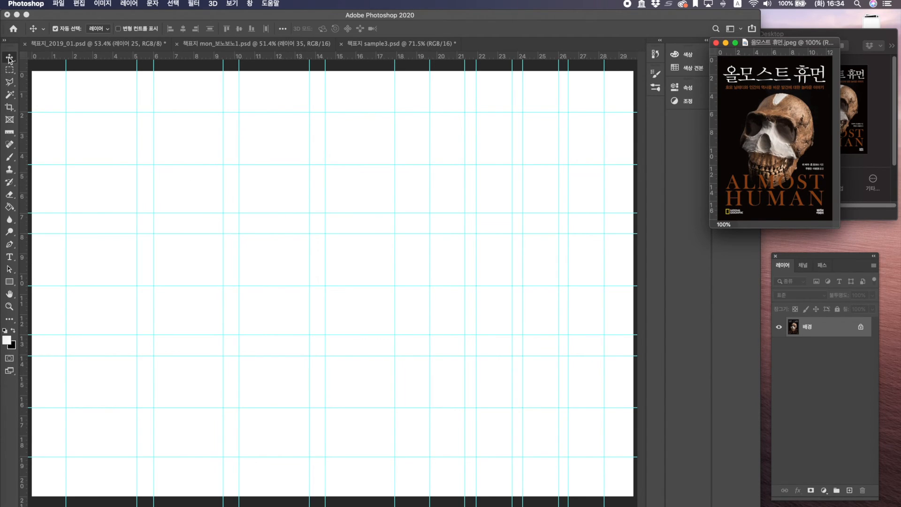
Step: Copy the skull cover into 책표지 sample3.psd and align its upper-left corner with the guides at about 6 cm across, 2 cm down
{"action": "left_click_drag", "start_coordinate": [652, 171], "coordinate": [369, 175]}
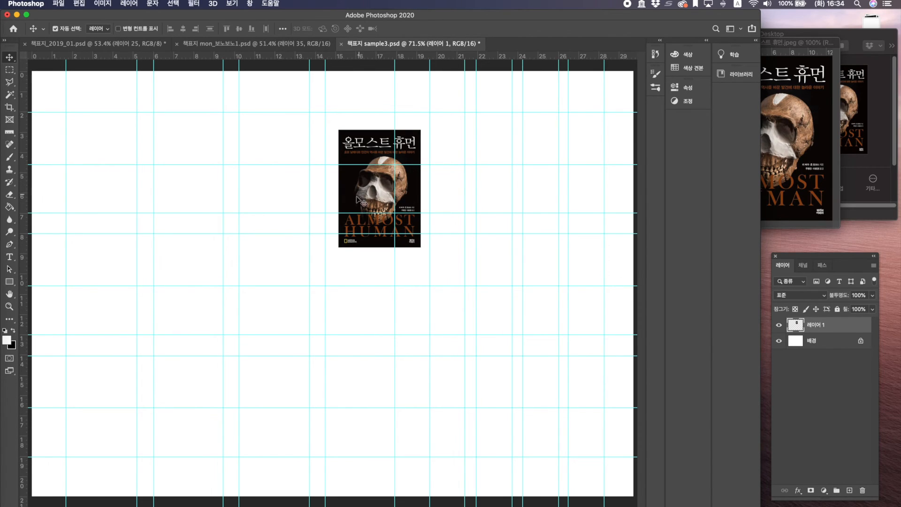
{"action": "left_click_drag", "start_coordinate": [369, 181], "coordinate": [183, 165]}
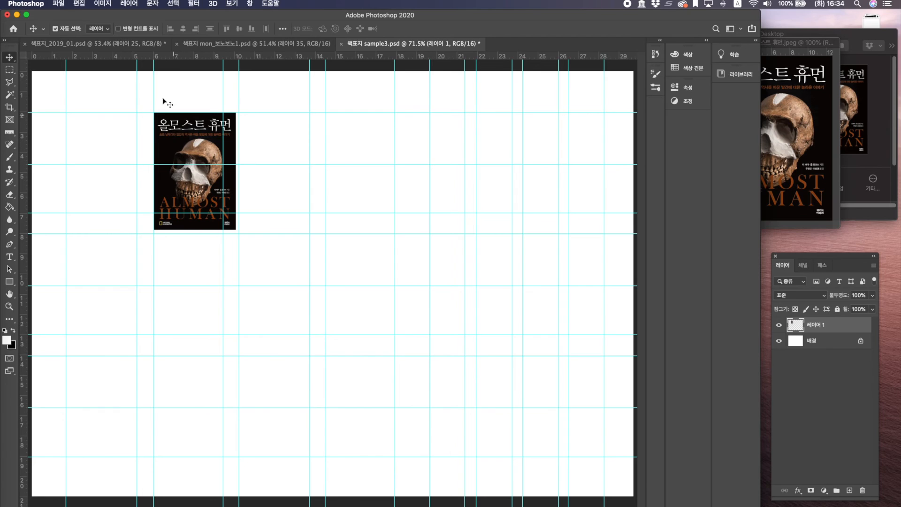
Step: Free-transform the copied cover, moving it on the sheet and enlarging it proportionally to 113.28%
{"action": "left_click", "coordinate": [79, 3]}
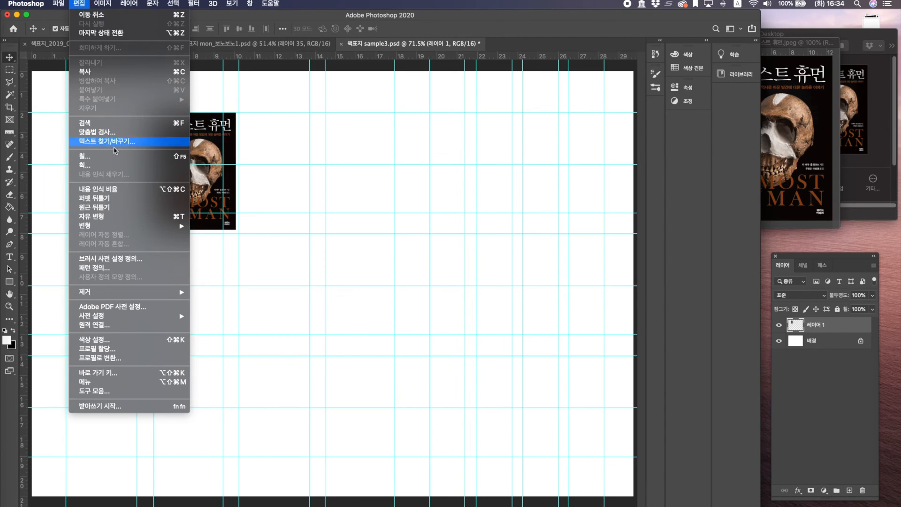
{"action": "left_click", "coordinate": [101, 219]}
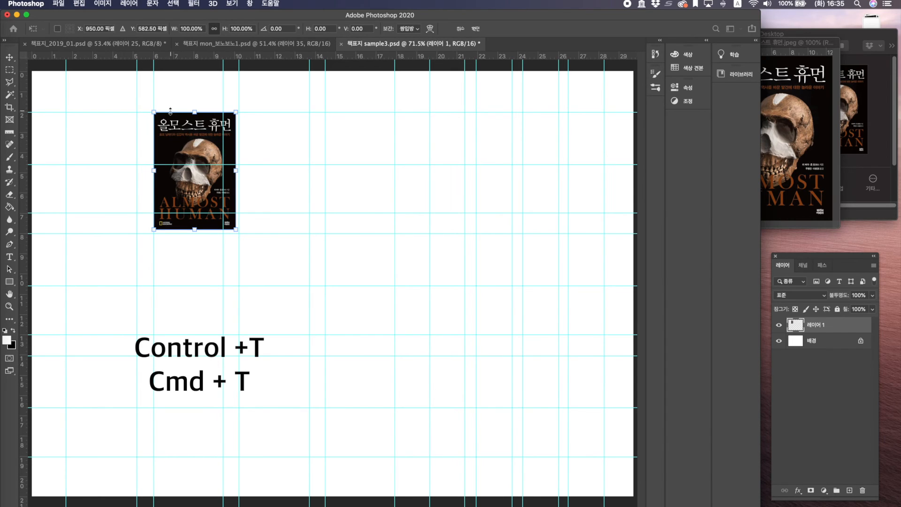
{"action": "left_click_drag", "start_coordinate": [193, 148], "coordinate": [226, 167]}
{"action": "left_click_drag", "start_coordinate": [270, 133], "coordinate": [287, 111]}
{"action": "key", "text": "super+z"}
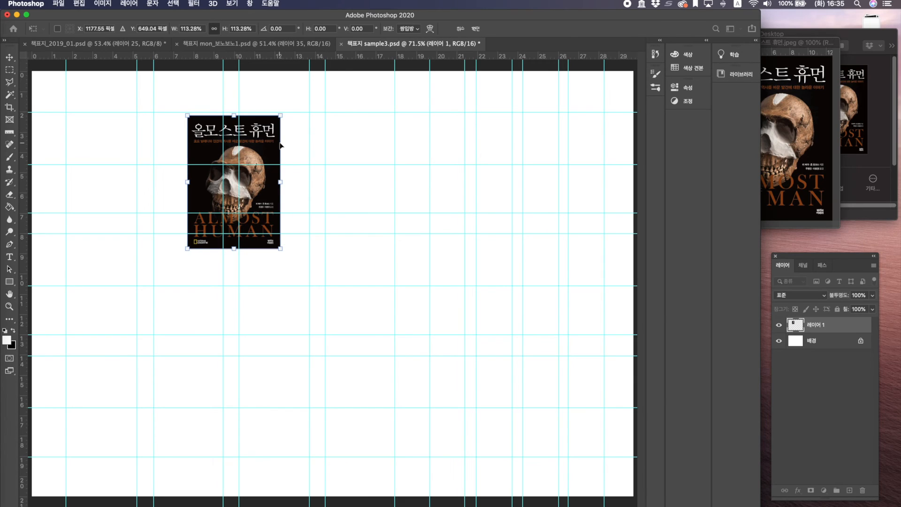
Step: Move the cover so its upper-left corner sits on the sheet's first guide intersection, nudging it into exact alignment
{"action": "left_click_drag", "start_coordinate": [264, 147], "coordinate": [142, 141]}
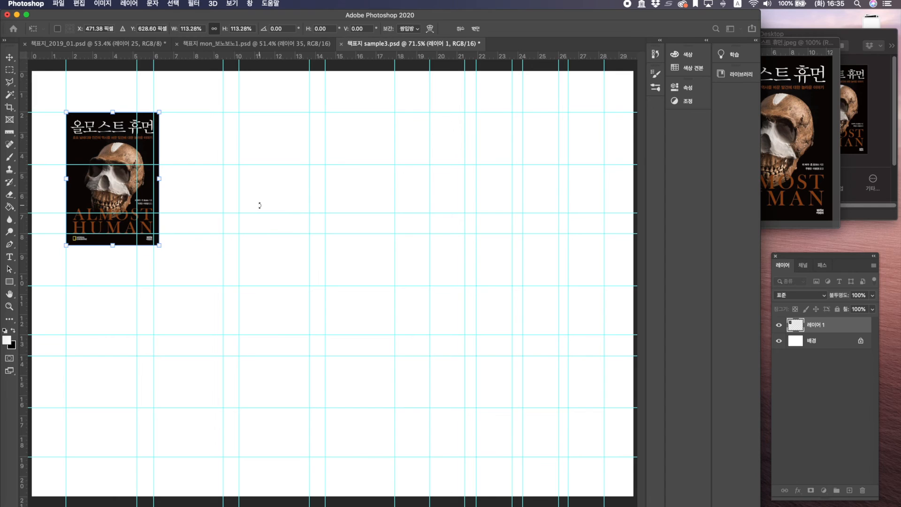
{"action": "key", "text": "Right"}
{"action": "key", "text": "Right"}
{"action": "key", "text": "Right"}
{"action": "key", "text": "Right"}
{"action": "key", "text": "Left"}
{"action": "mouse_move", "coordinate": [95, 134]}
{"action": "left_mouse_down"}
{"action": "mouse_move", "coordinate": [116, 155]}
{"action": "mouse_move", "coordinate": [95, 135]}
{"action": "left_mouse_up"}
Step: Scale the cover proportionally to 85.64% so it fits the first guide cell, and apply the transform
{"action": "left_click_drag", "start_coordinate": [159, 244], "coordinate": [137, 214]}
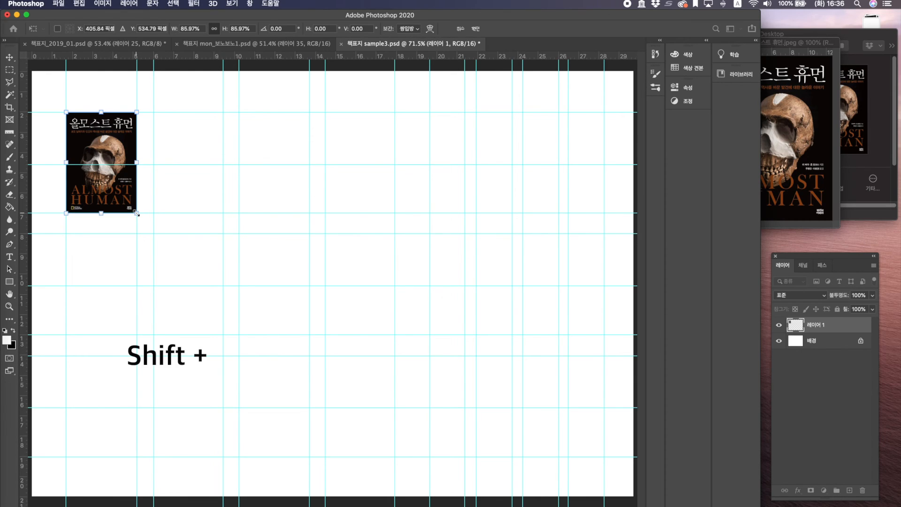
{"action": "mouse_move", "coordinate": [137, 213]}
{"action": "left_mouse_down"}
{"action": "mouse_move", "coordinate": [149, 227]}
{"action": "mouse_move", "coordinate": [141, 234]}
{"action": "mouse_move", "coordinate": [100, 235]}
{"action": "mouse_move", "coordinate": [171, 239]}
{"action": "mouse_move", "coordinate": [169, 155]}
{"action": "mouse_move", "coordinate": [164, 206]}
{"action": "mouse_move", "coordinate": [118, 207]}
{"action": "mouse_move", "coordinate": [140, 213]}
{"action": "left_mouse_up"}
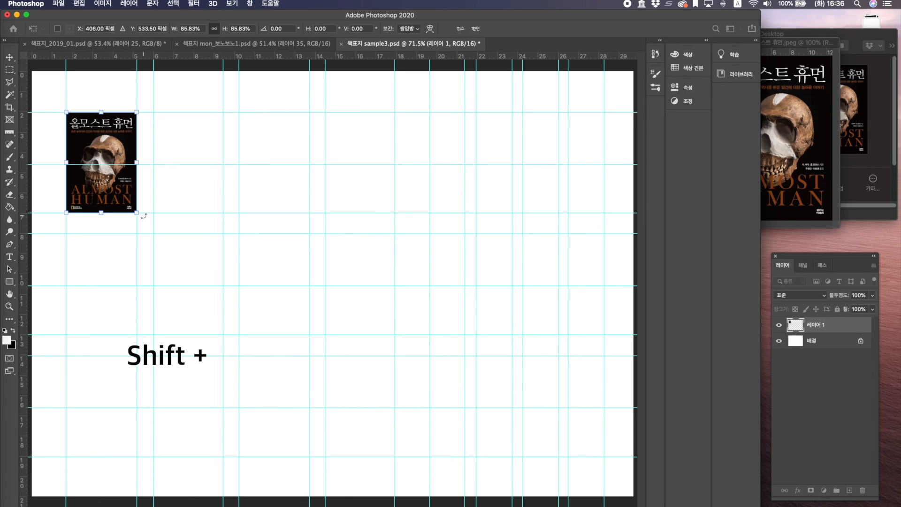
{"action": "mouse_move", "coordinate": [136, 213]}
{"action": "left_mouse_down"}
{"action": "mouse_move", "coordinate": [173, 257]}
{"action": "mouse_move", "coordinate": [152, 218]}
{"action": "mouse_move", "coordinate": [137, 212]}
{"action": "left_mouse_up"}
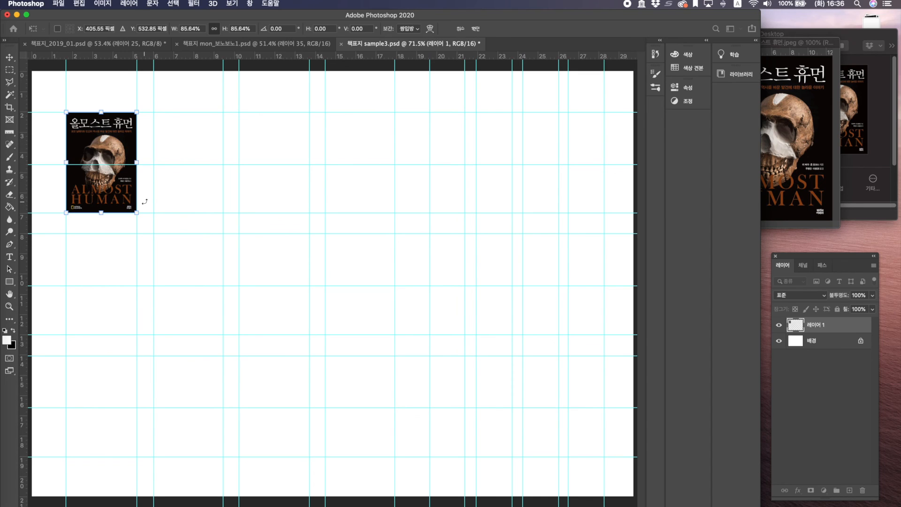
{"action": "key", "text": "Return"}
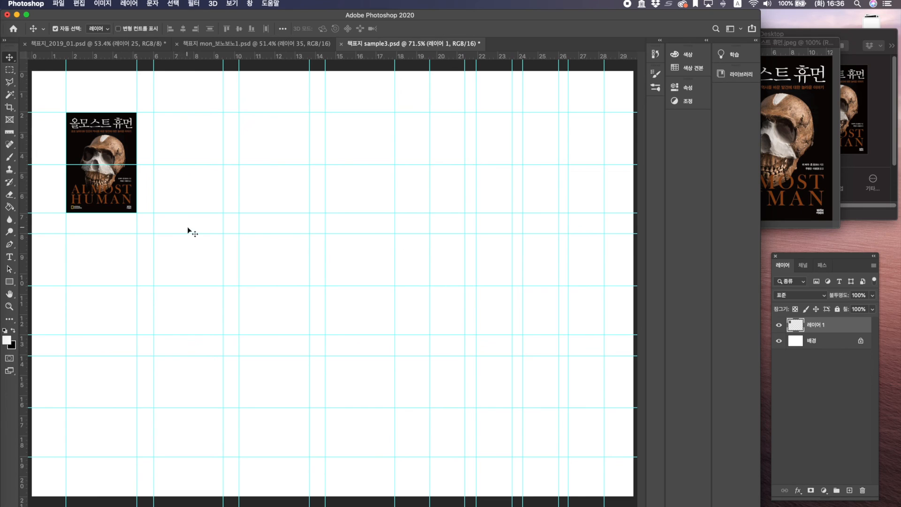
Step: Copy the skull cover onto the sheet again and fit it into the small guide cell about 19.6 cm across, 2 cm down, at 42.50% width, 44.54% height
{"action": "left_click", "coordinate": [801, 139]}
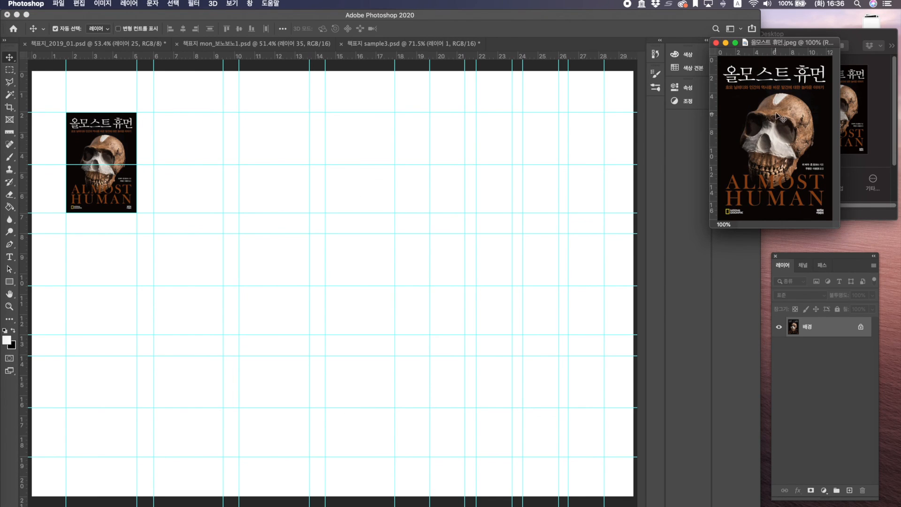
{"action": "left_click_drag", "start_coordinate": [793, 107], "coordinate": [476, 173]}
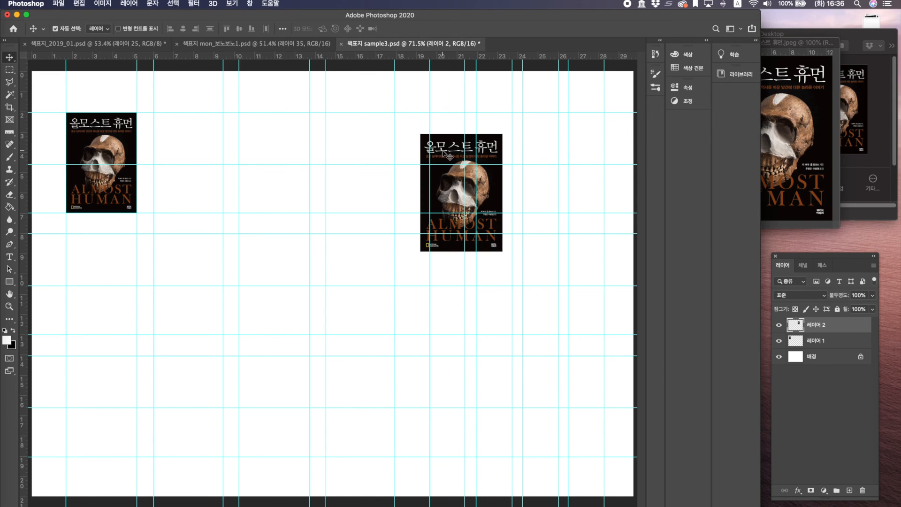
{"action": "key", "text": "super+t"}
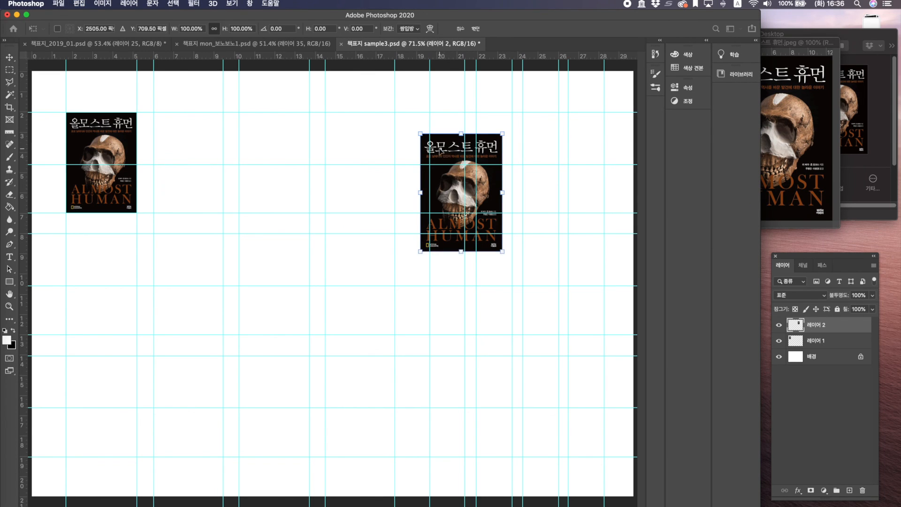
{"action": "left_click_drag", "start_coordinate": [445, 153], "coordinate": [450, 123]}
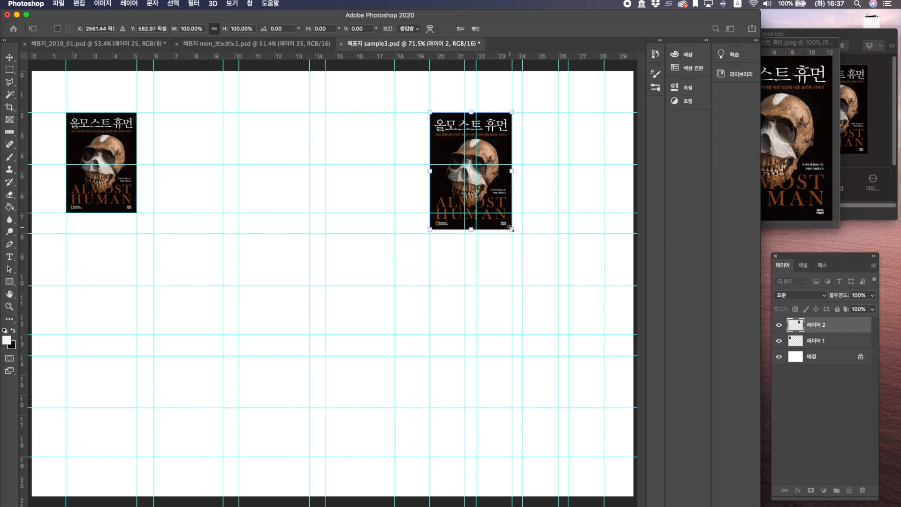
{"action": "left_click_drag", "start_coordinate": [511, 227], "coordinate": [465, 165]}
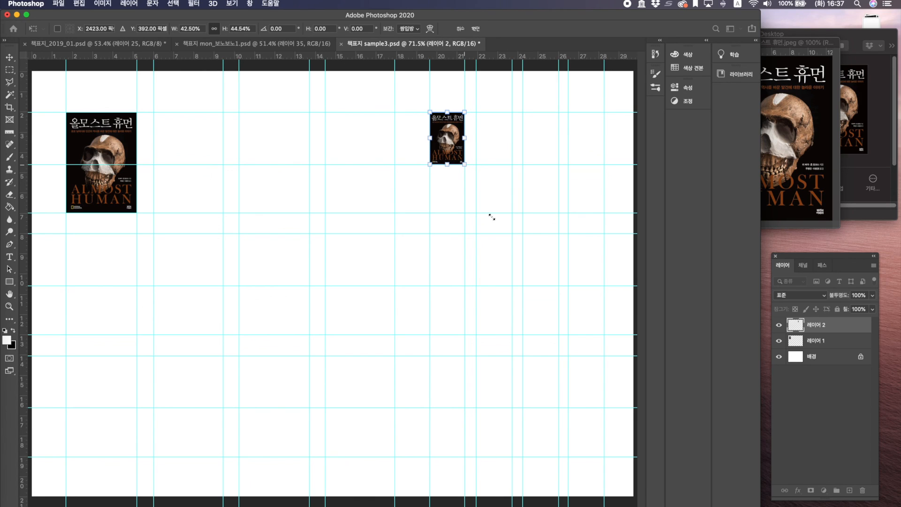
{"action": "key", "text": "Return"}
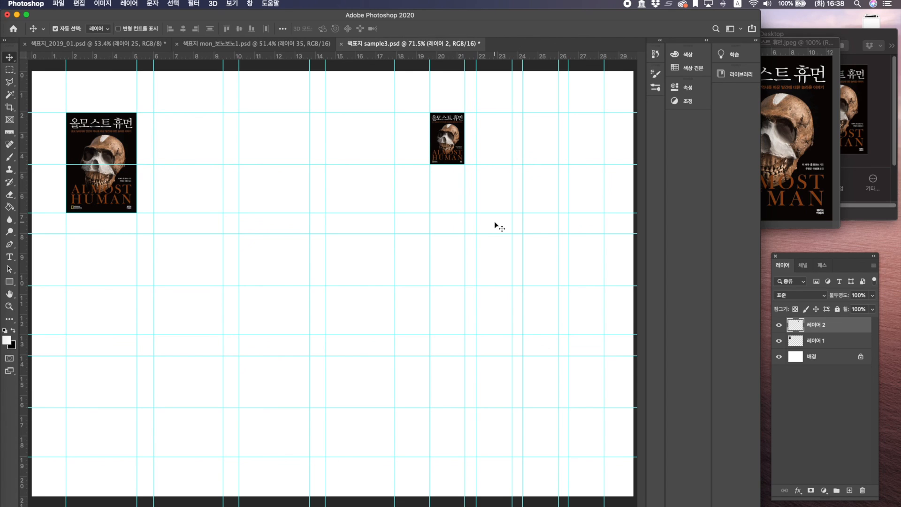
Step: Open the print settings for the 책표지 sample3.psd sheet
{"action": "key", "text": "super+p"}
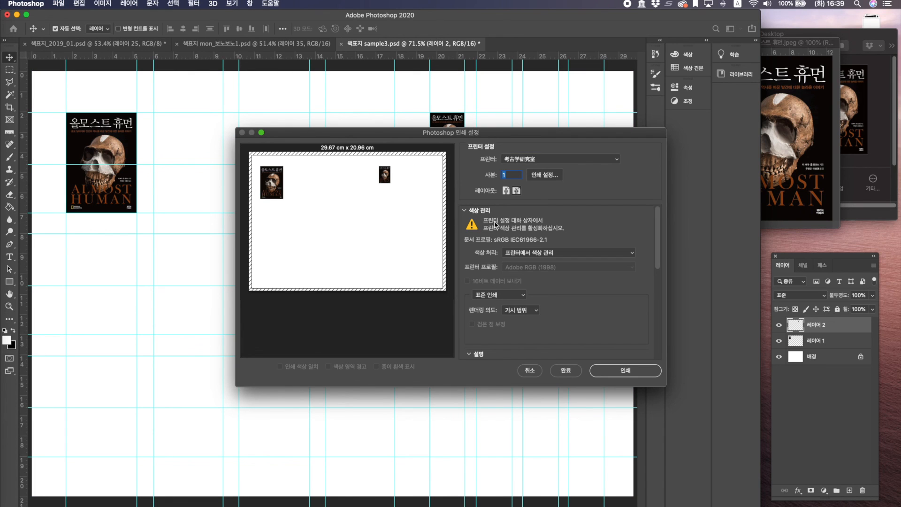